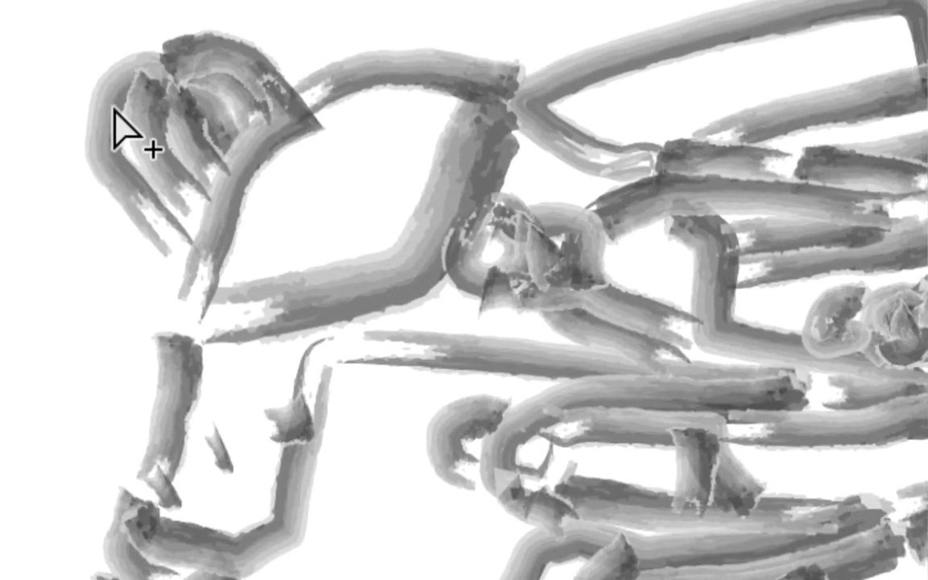
# - Select and deselect several of the boot's brush strokes, including the toe stroke, to inspect them
pyautogui.click(114, 119)
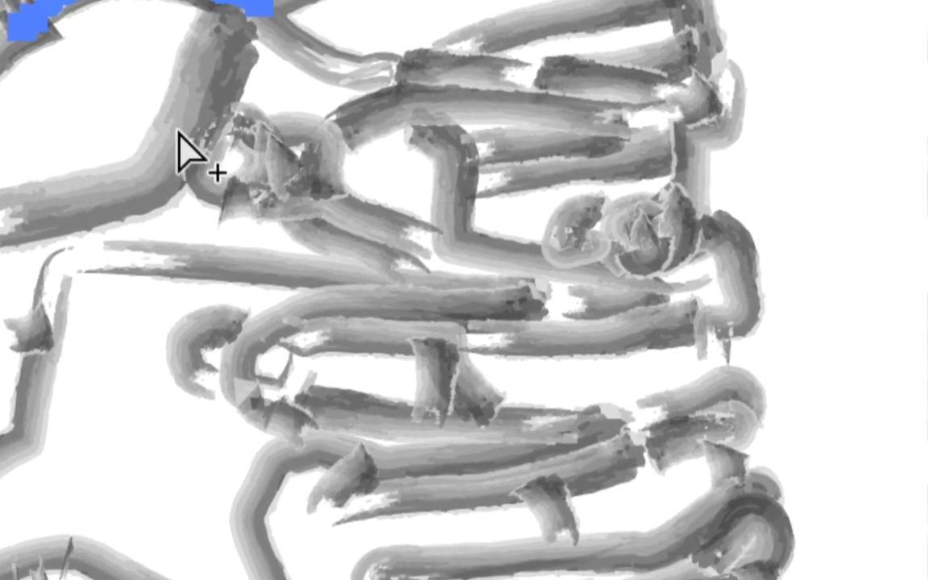
pyautogui.click(181, 137)
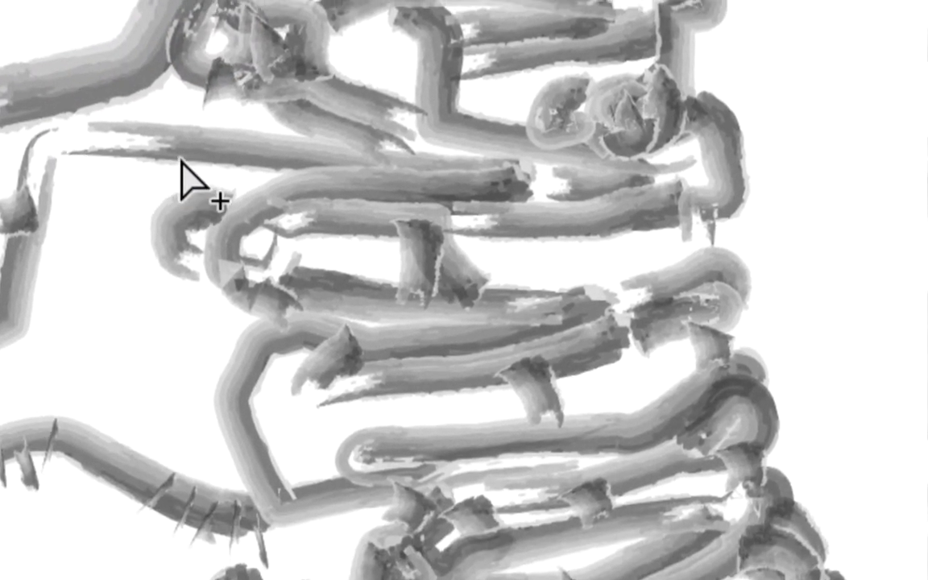
pyautogui.click(182, 172)
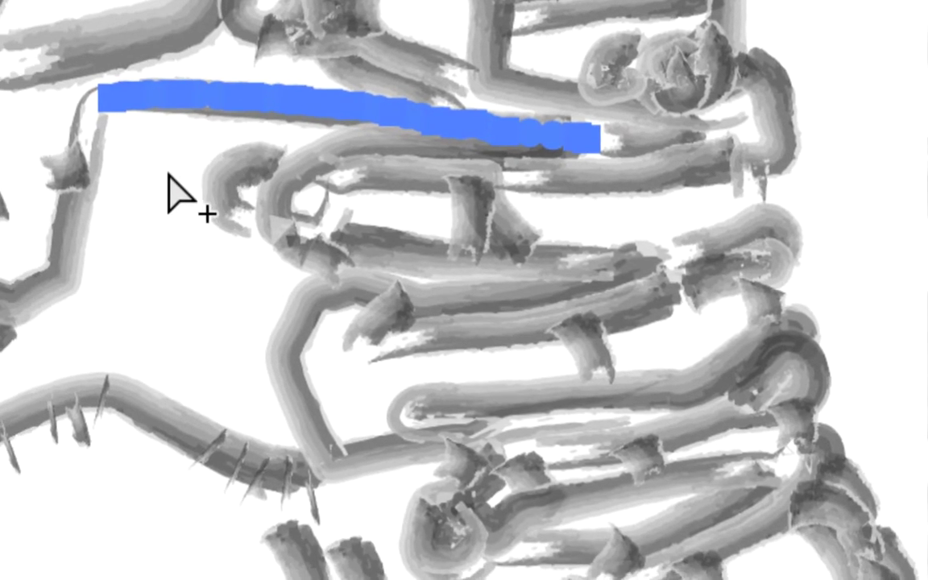
pyautogui.click(169, 174)
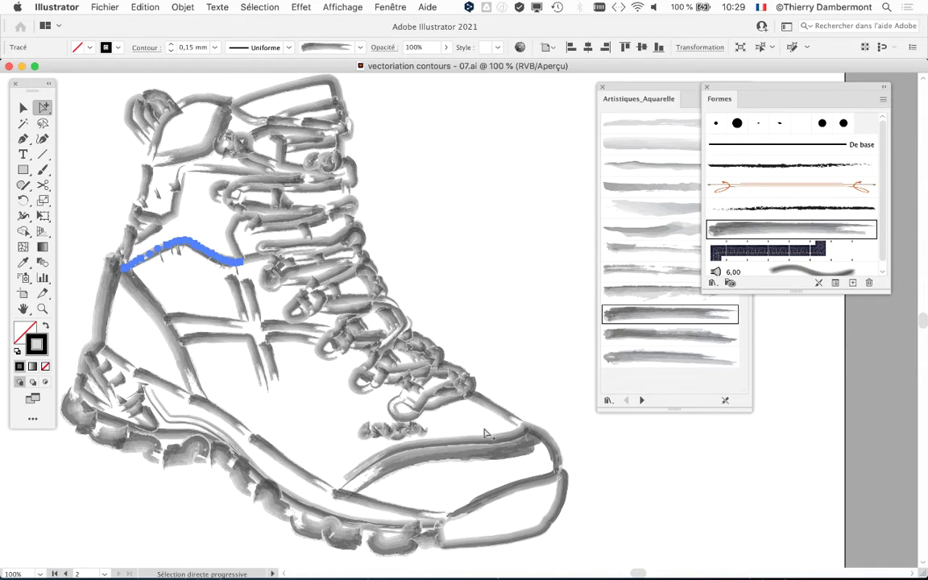
pyautogui.click(485, 434)
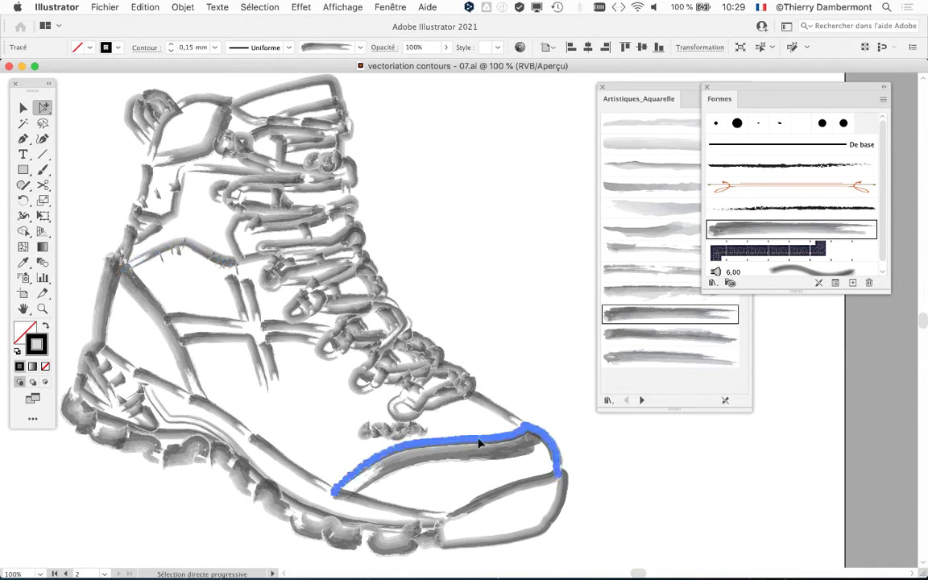
pyautogui.click(507, 351)
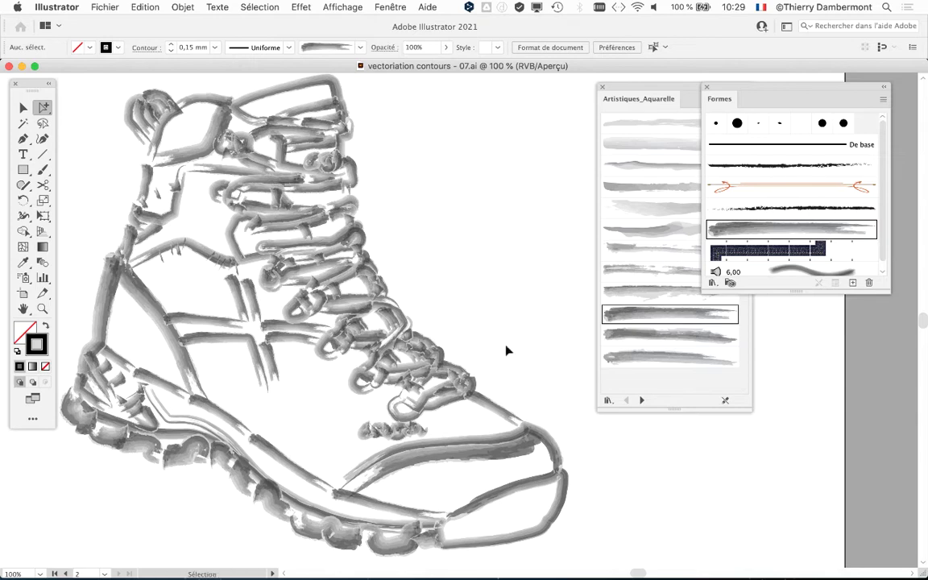
# - Toggle Outline view on and off, then deselect the lace path
pyautogui.hotkey('ctrl', 'y')
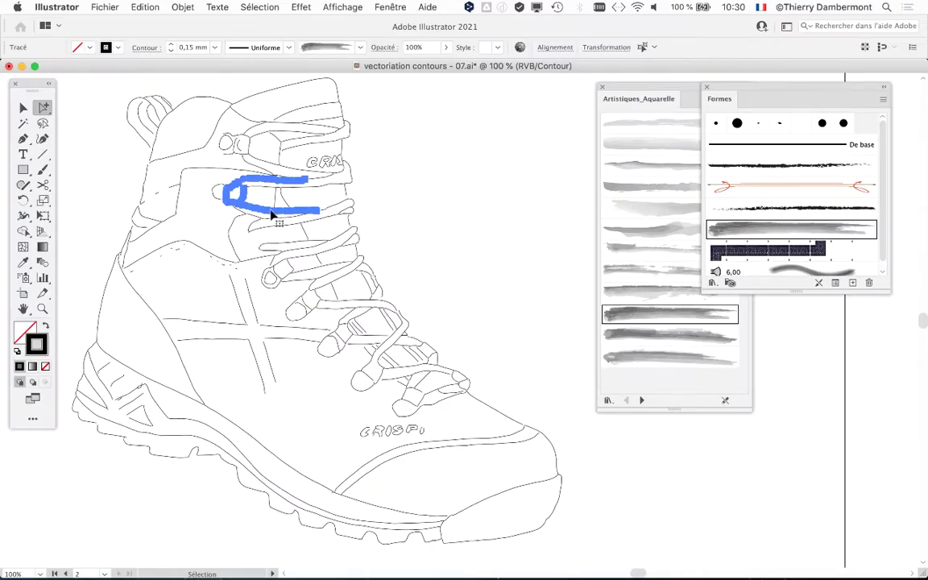
pyautogui.hotkey('ctrl', 'y')
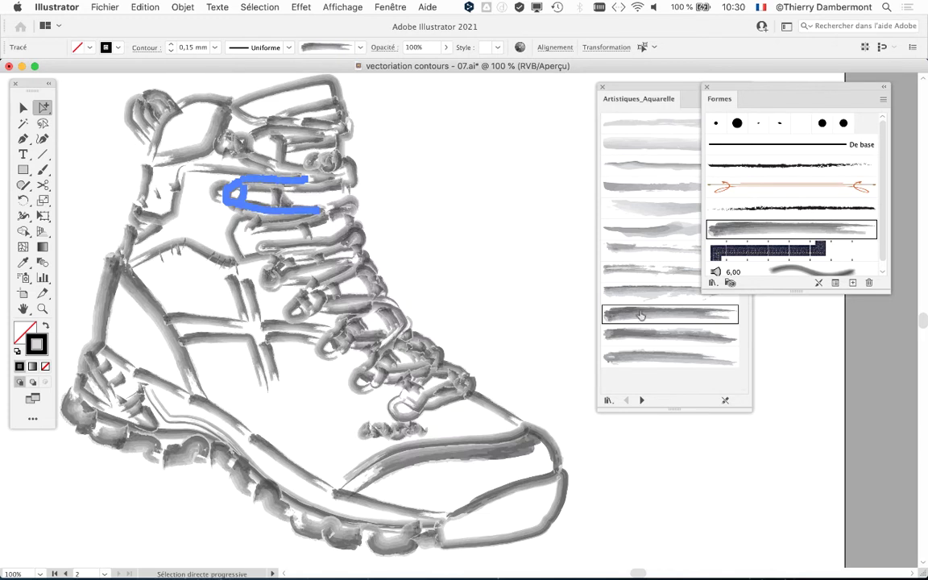
pyautogui.click(425, 265)
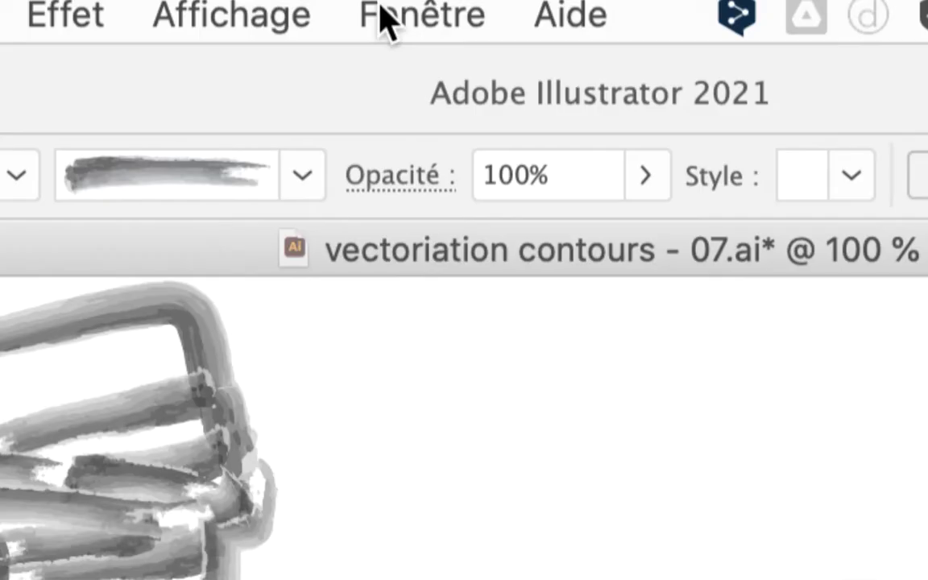
# - Open a second window of the boot document and switch between views :1 and :2
pyautogui.click(385, 16)
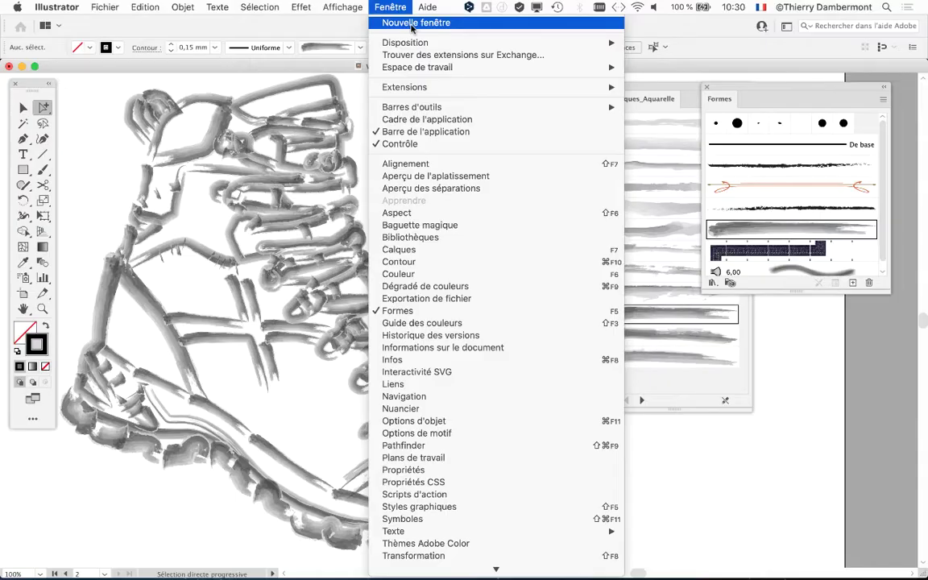
pyautogui.click(411, 24)
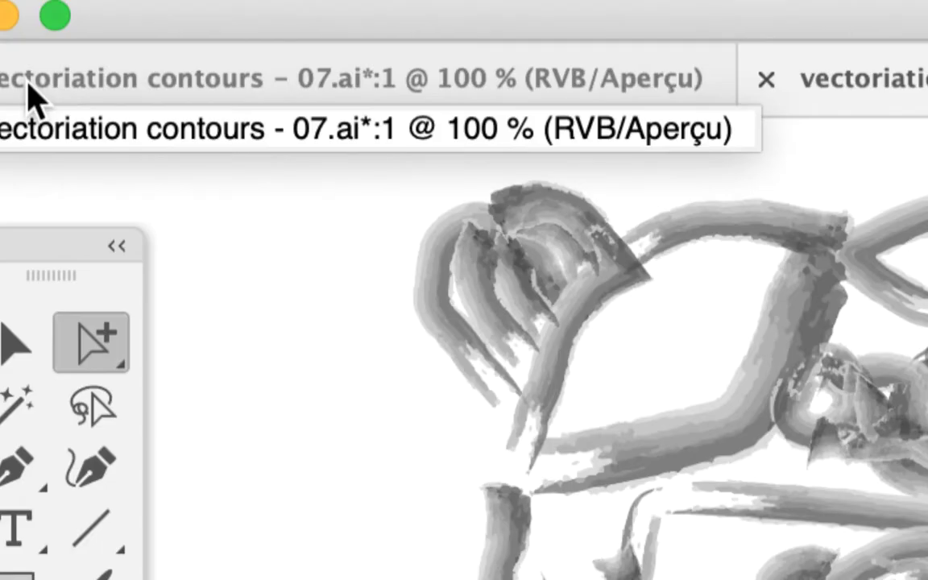
pyautogui.click(28, 83)
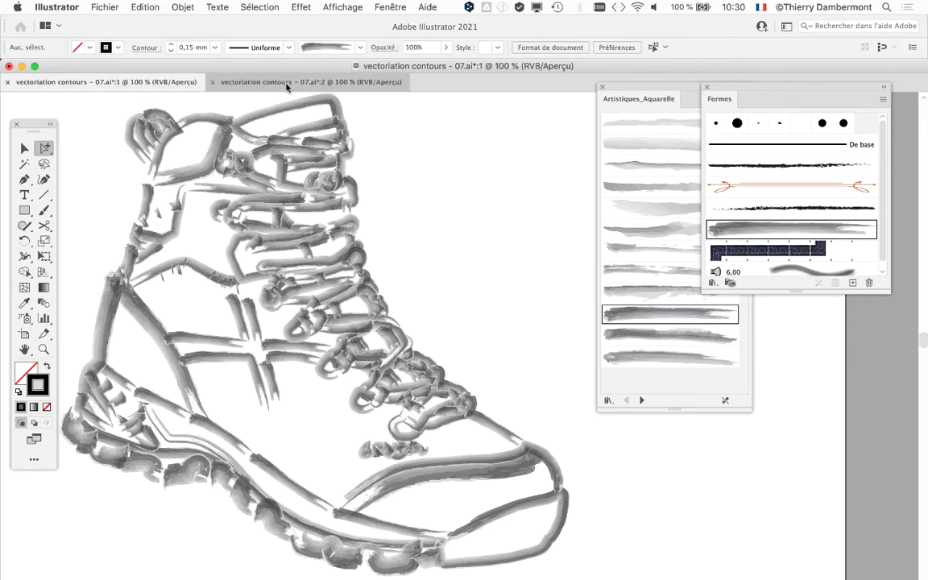
pyautogui.click(286, 83)
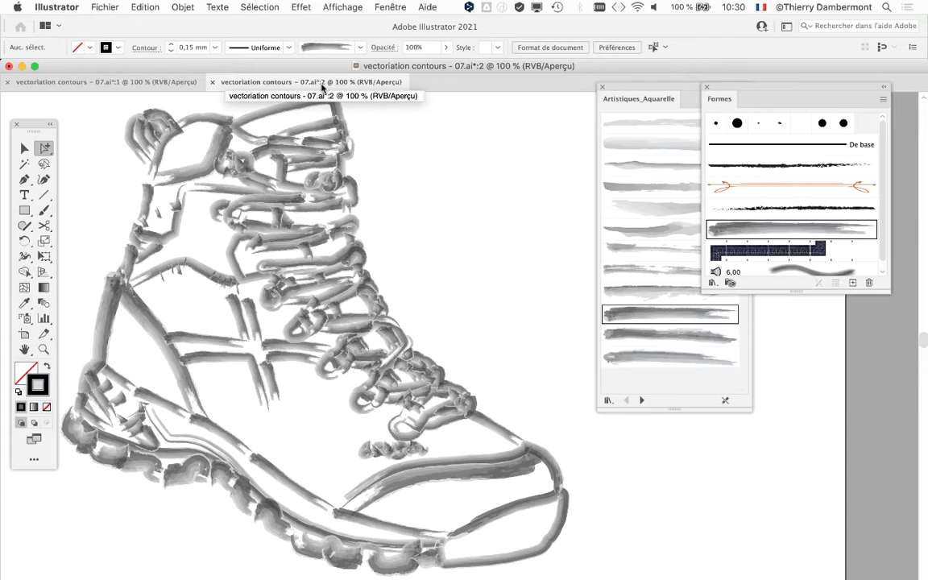
pyautogui.click(390, 7)
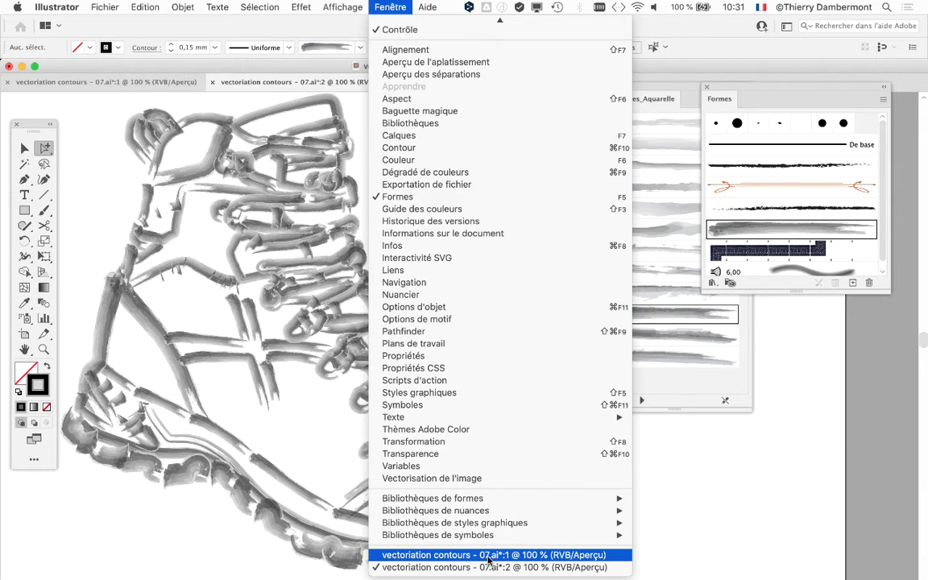
pyautogui.click(731, 488)
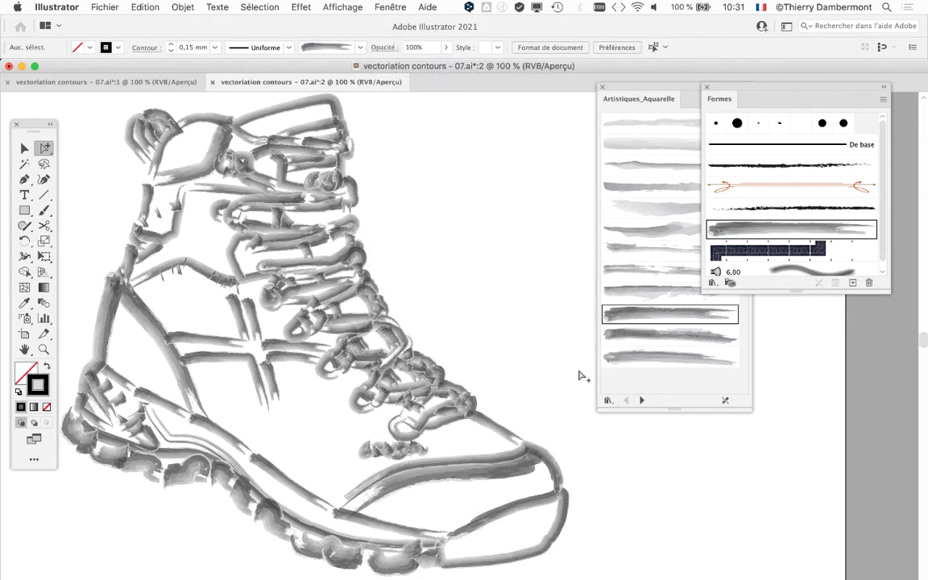
pyautogui.click(387, 5)
pyautogui.moveTo(405, 42)
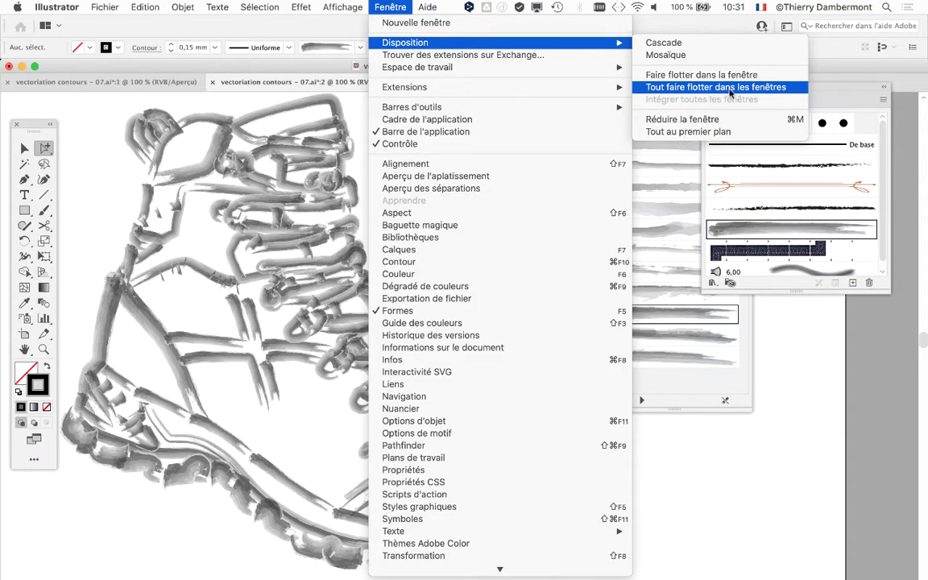
# - Float document view :1 out of the tabs as its own window
pyautogui.click(242, 87)
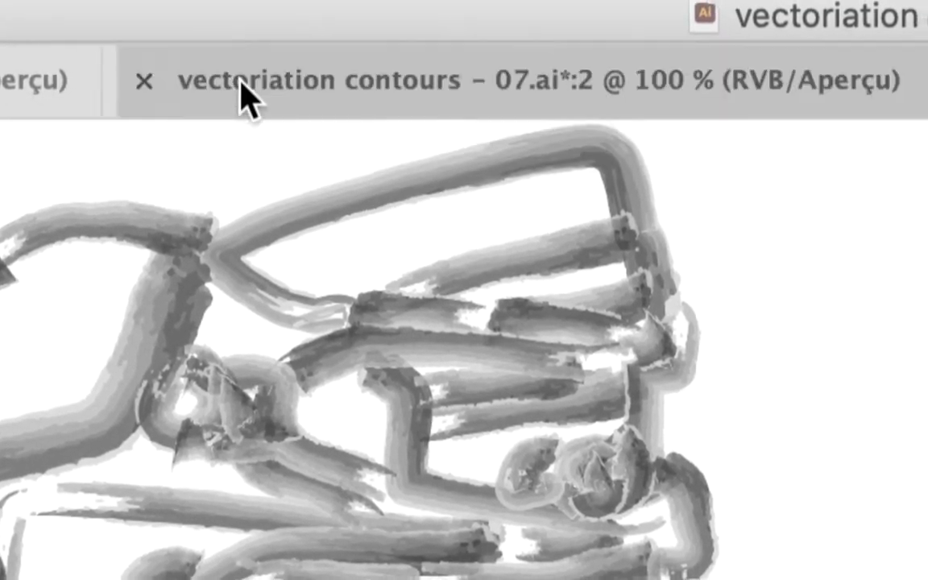
pyautogui.moveTo(242, 92); pyautogui.dragTo(330, 157)
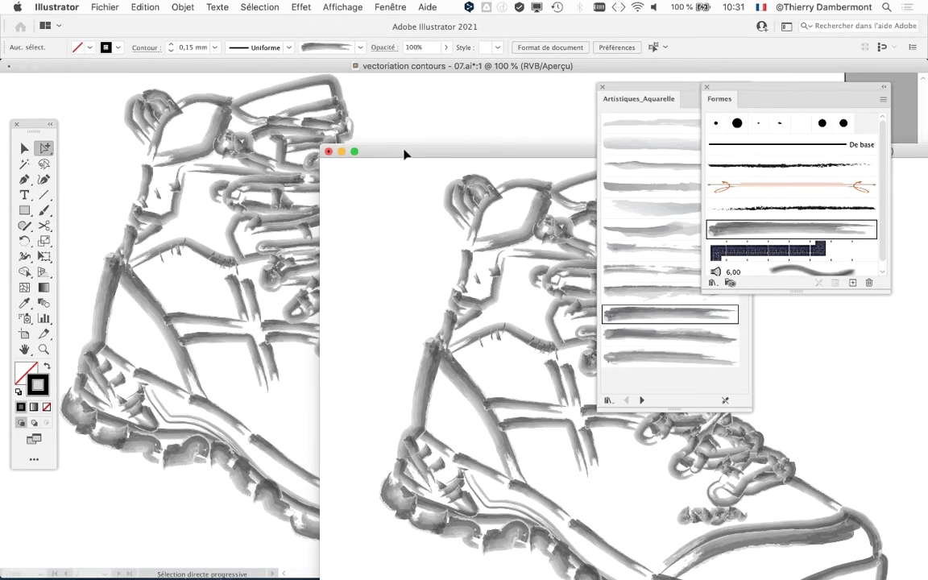
pyautogui.moveTo(404, 153); pyautogui.dragTo(268, 68)
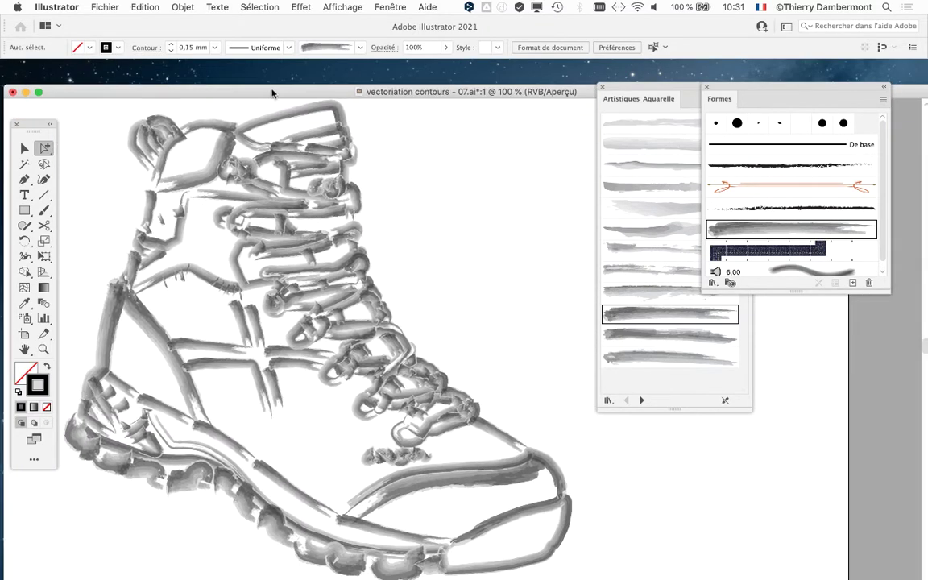
pyautogui.moveTo(268, 68); pyautogui.dragTo(228, 76)
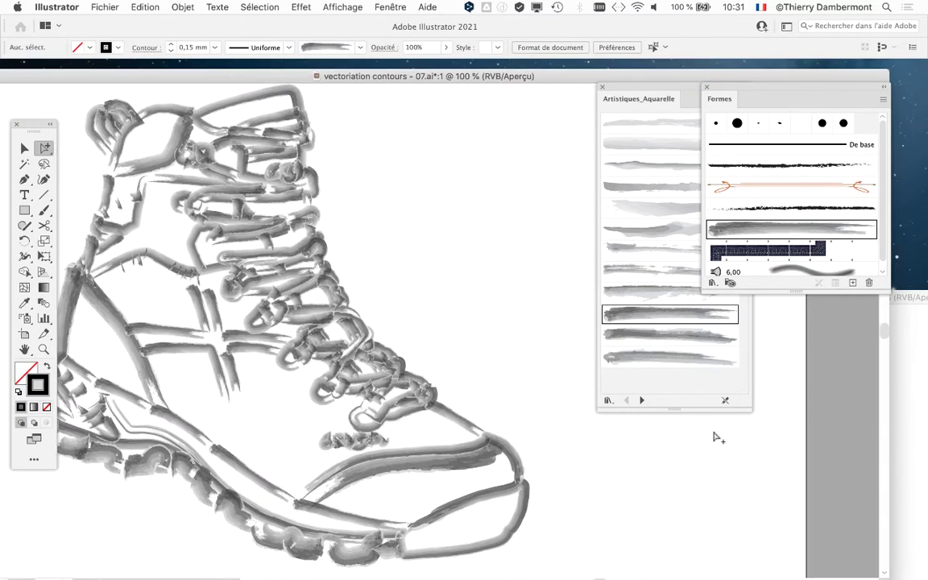
# - Resize and reposition the first window, and move the Artistiques_Aquarelle and Formes panels apart to the right
pyautogui.doubleClick(704, 78)
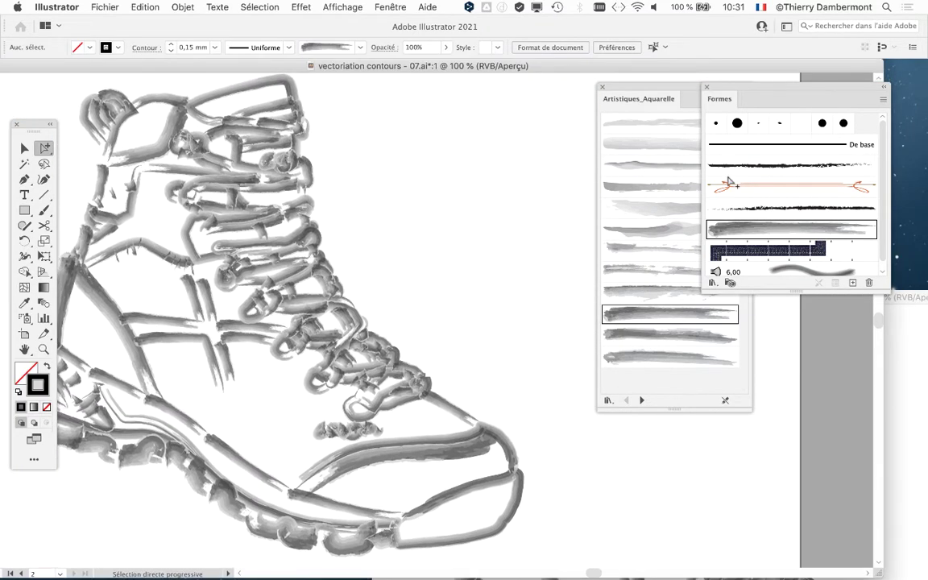
pyautogui.moveTo(878, 574); pyautogui.dragTo(561, 514)
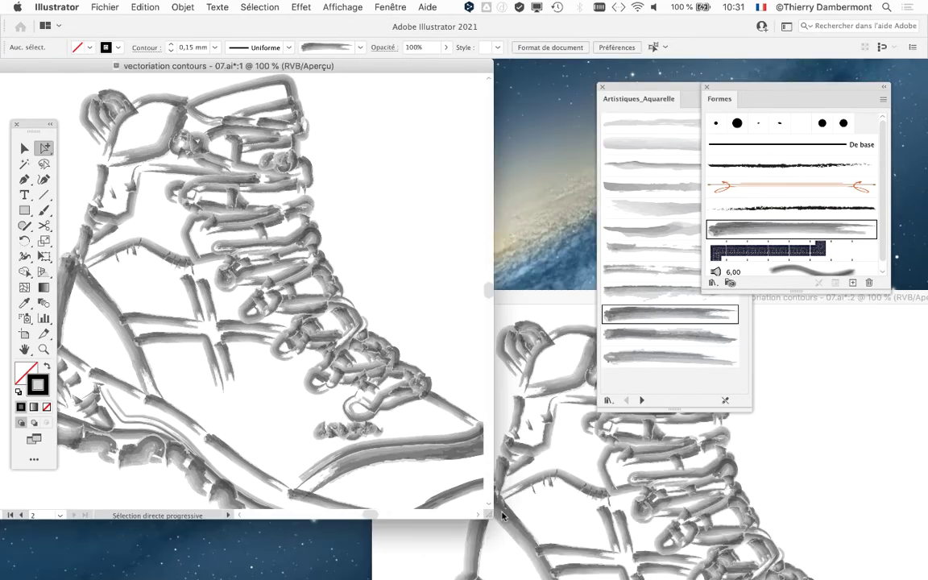
pyautogui.moveTo(343, 65); pyautogui.dragTo(327, 97)
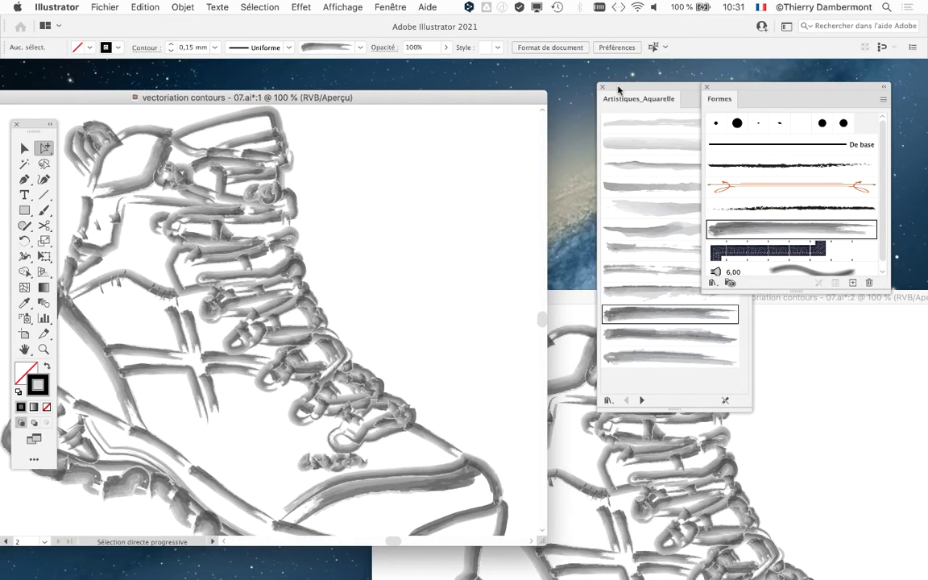
pyautogui.moveTo(619, 89); pyautogui.dragTo(821, 327)
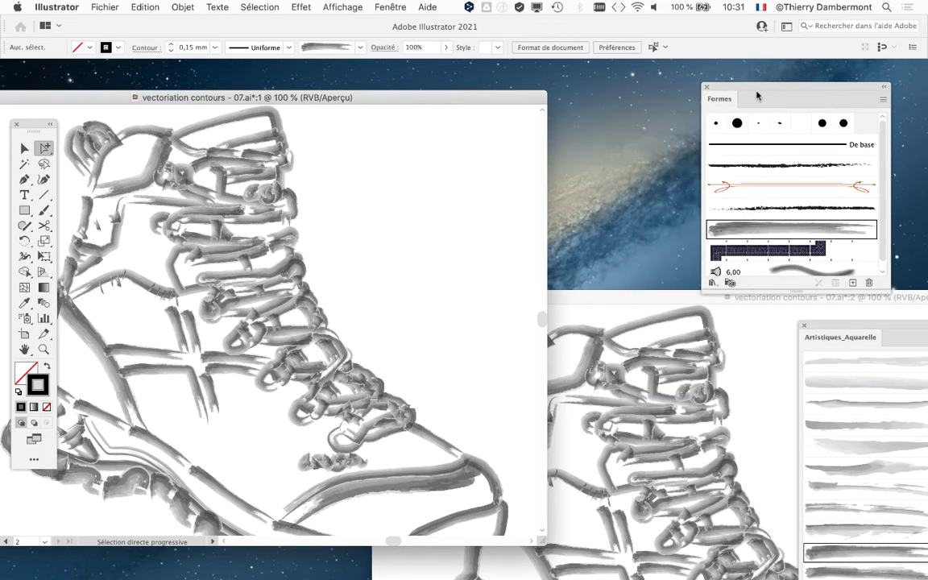
pyautogui.moveTo(757, 96); pyautogui.dragTo(832, 91)
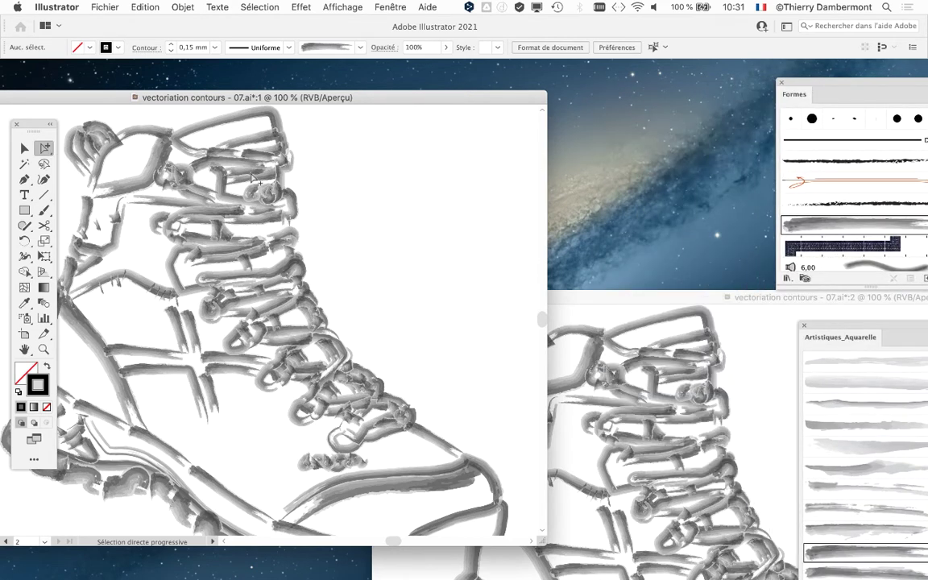
# - Reshape the collar path's corner handle, move the collar stroke, then undo the move
pyautogui.click(246, 120)
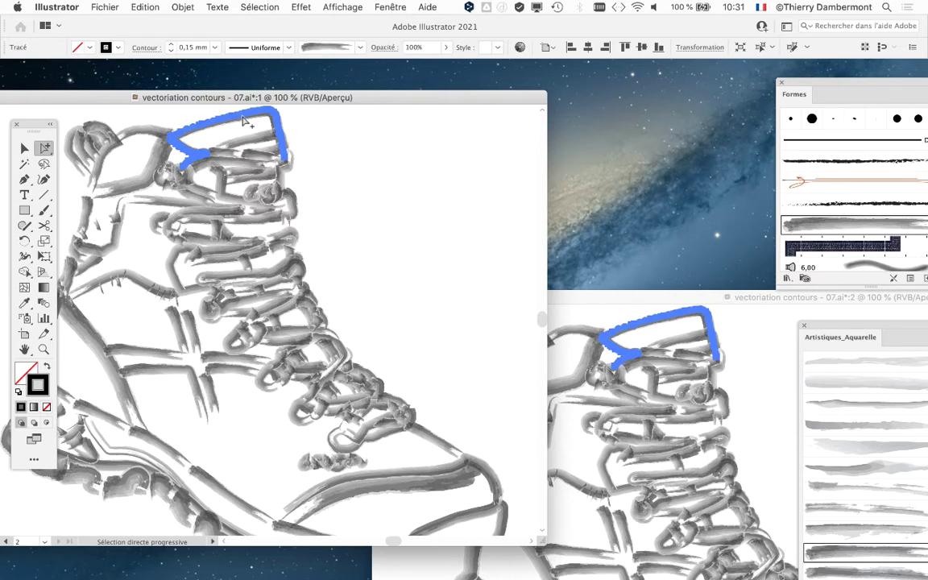
pyautogui.scroll(3, 246, 120)
pyautogui.click(281, 141)
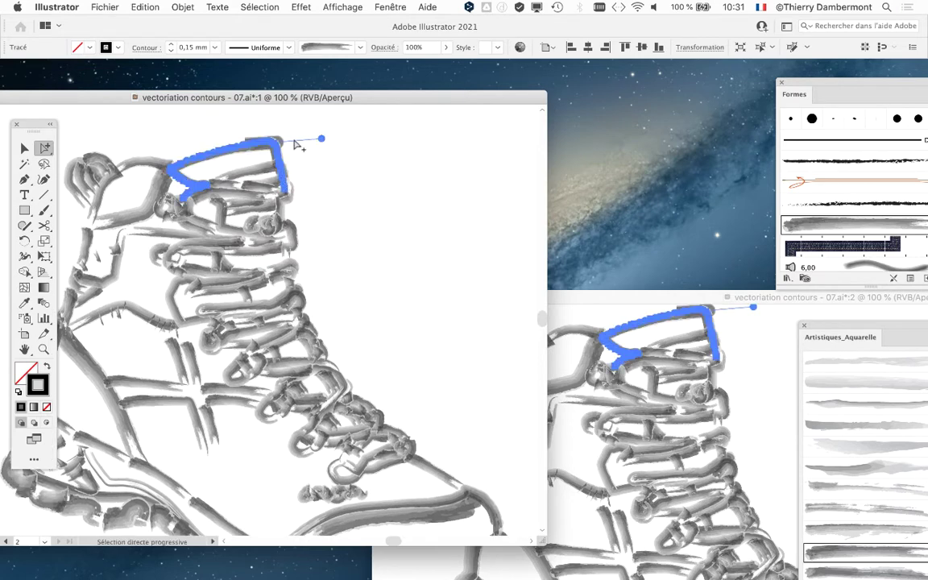
pyautogui.moveTo(296, 145)
pyautogui.mouseDown()
pyautogui.moveTo(243, 149)
pyautogui.moveTo(387, 148)
pyautogui.mouseUp()
pyautogui.click(292, 164)
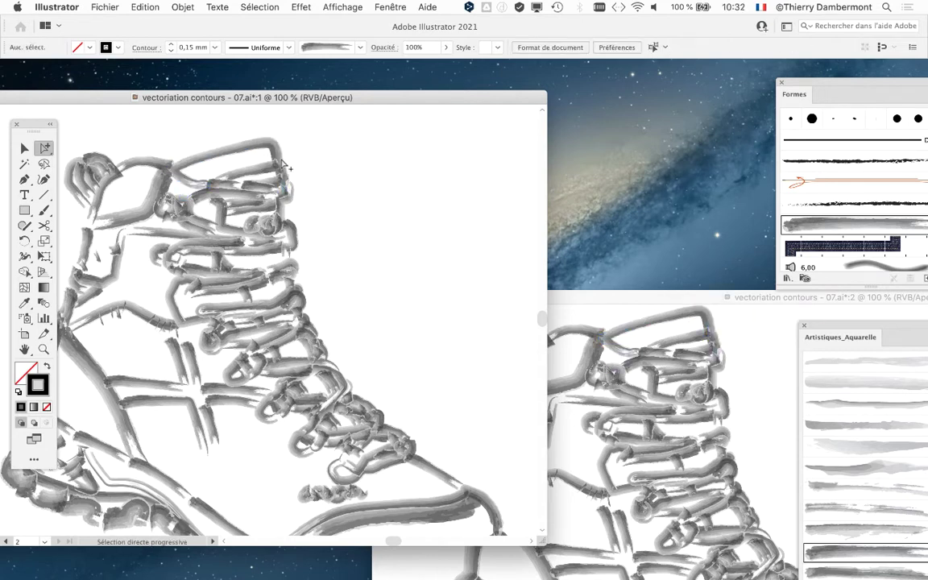
pyautogui.moveTo(284, 164); pyautogui.dragTo(421, 144)
pyautogui.press('super+z')
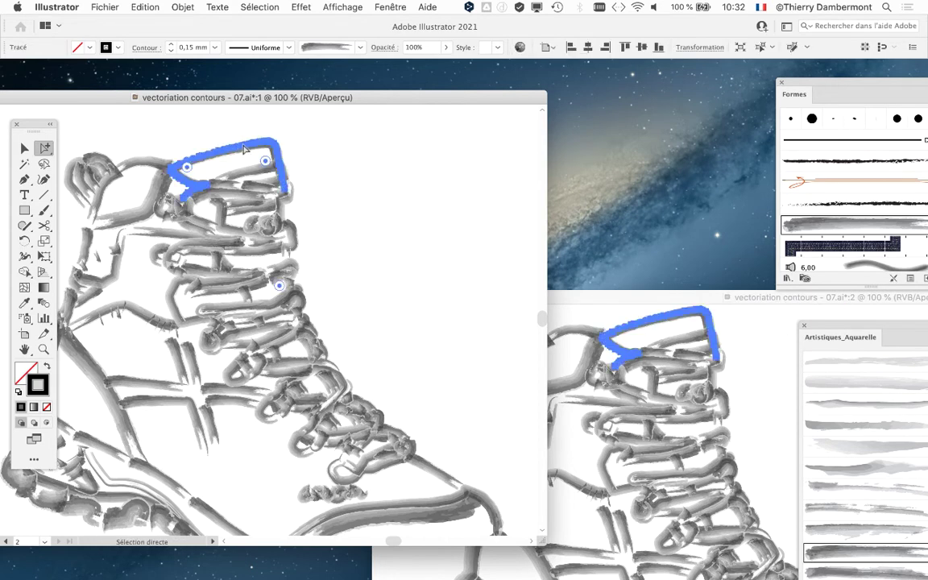
# - Undo the accidental collar path moves and redo to keep the watercolour brush on all paths
pyautogui.scroll(3, 248, 147)
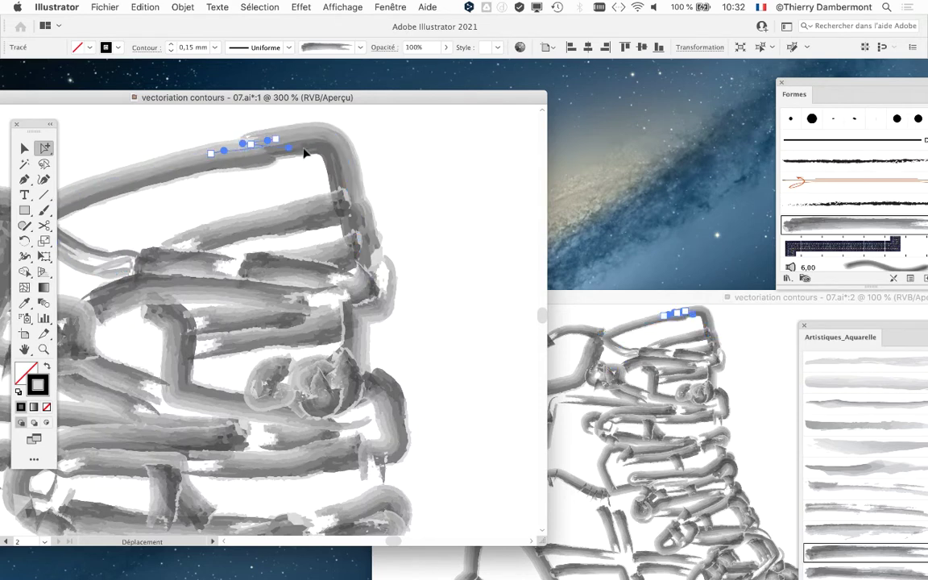
pyautogui.scroll(1, 302, 141)
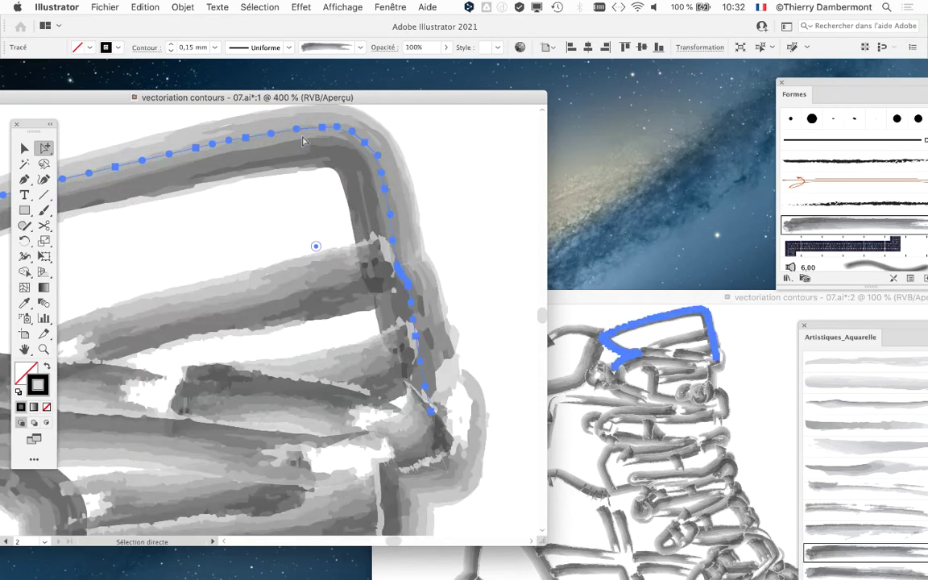
pyautogui.scroll(3, 304, 137)
pyautogui.scroll(-2, 311, 127)
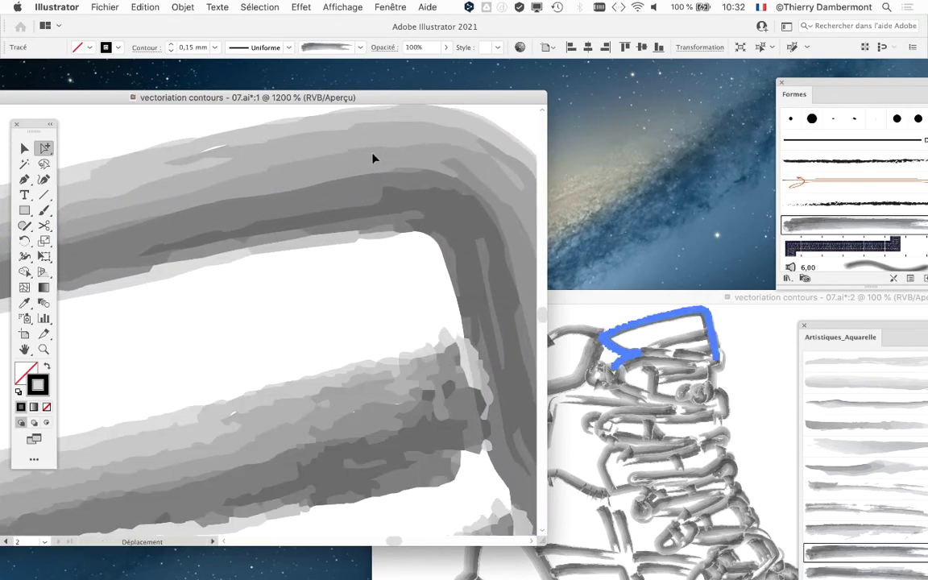
pyautogui.scroll(-1, 374, 161)
pyautogui.scroll(1, 371, 161)
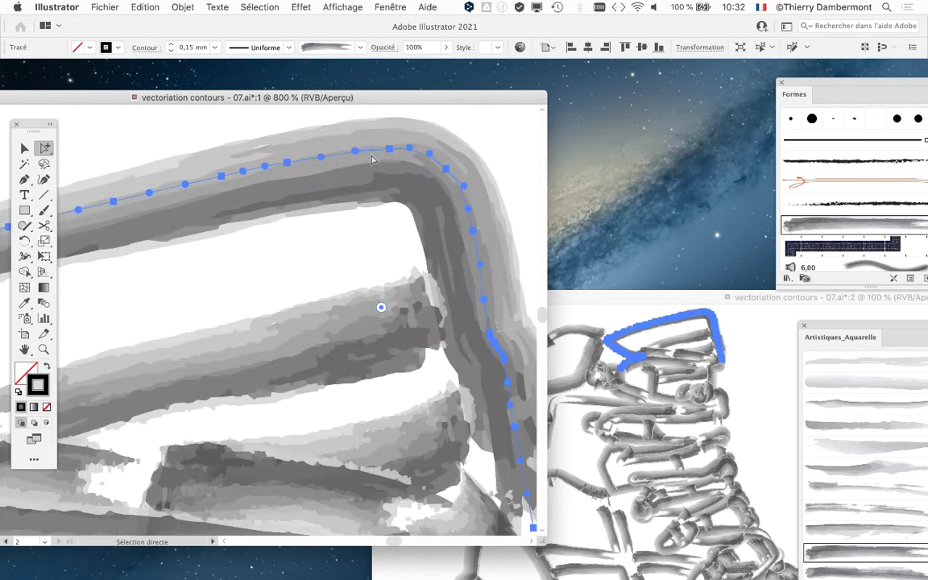
pyautogui.scroll(-2, 355, 163)
pyautogui.scroll(1, 348, 163)
pyautogui.scroll(1, 346, 163)
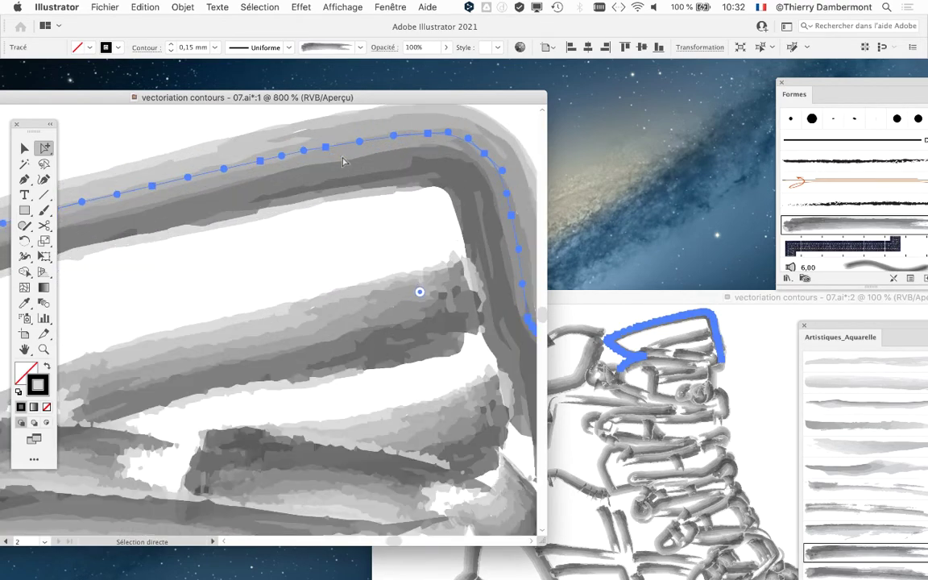
pyautogui.scroll(-1, 344, 162)
pyautogui.scroll(-2, 344, 163)
pyautogui.scroll(2, 344, 162)
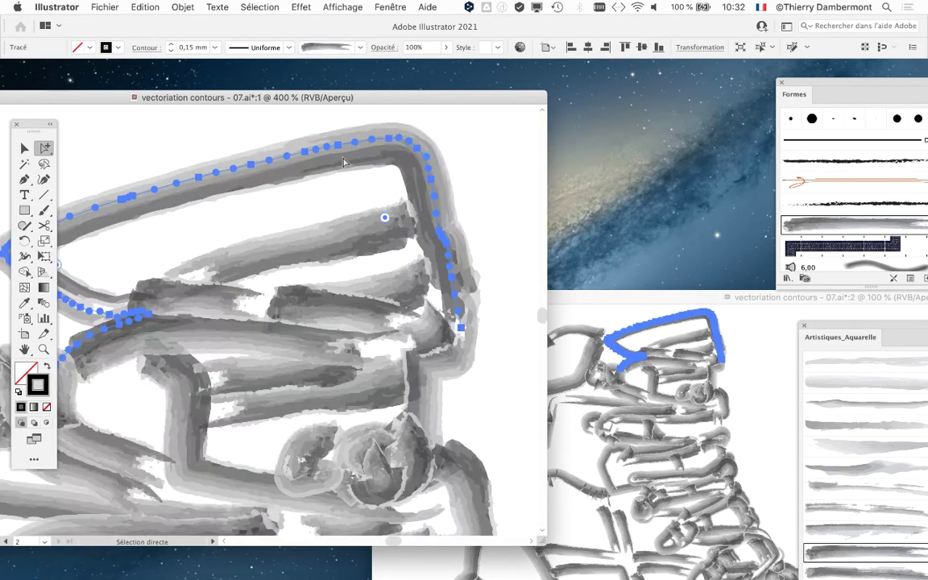
pyautogui.scroll(1, 351, 147)
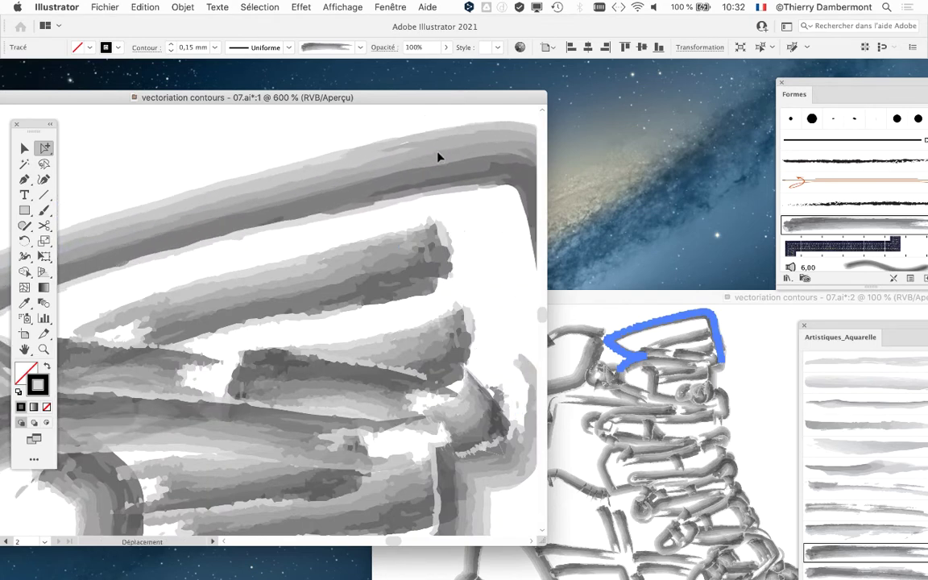
pyautogui.scroll(-1, 435, 157)
pyautogui.scroll(-1, 434, 165)
pyautogui.scroll(2, 455, 208)
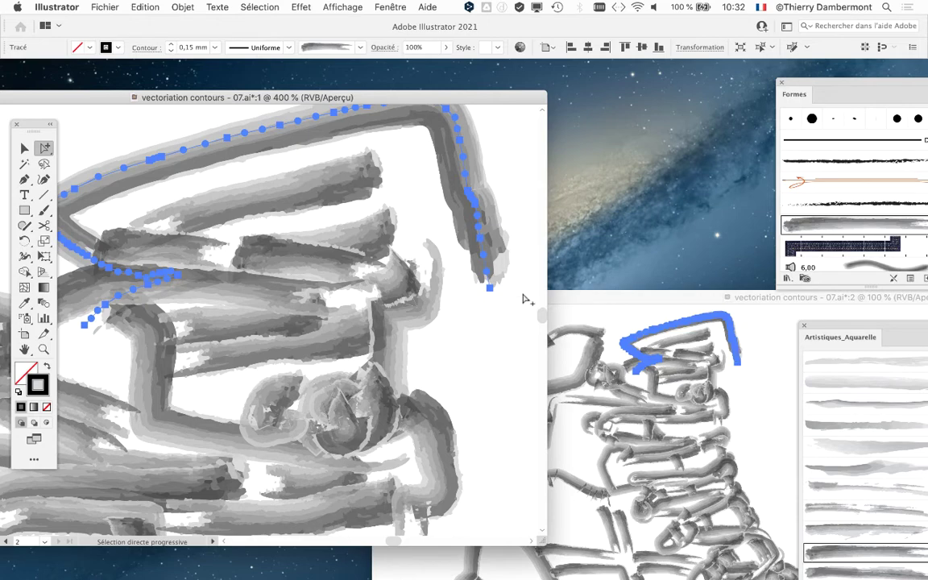
pyautogui.scroll(-1, 464, 281)
pyautogui.scroll(-1, 463, 282)
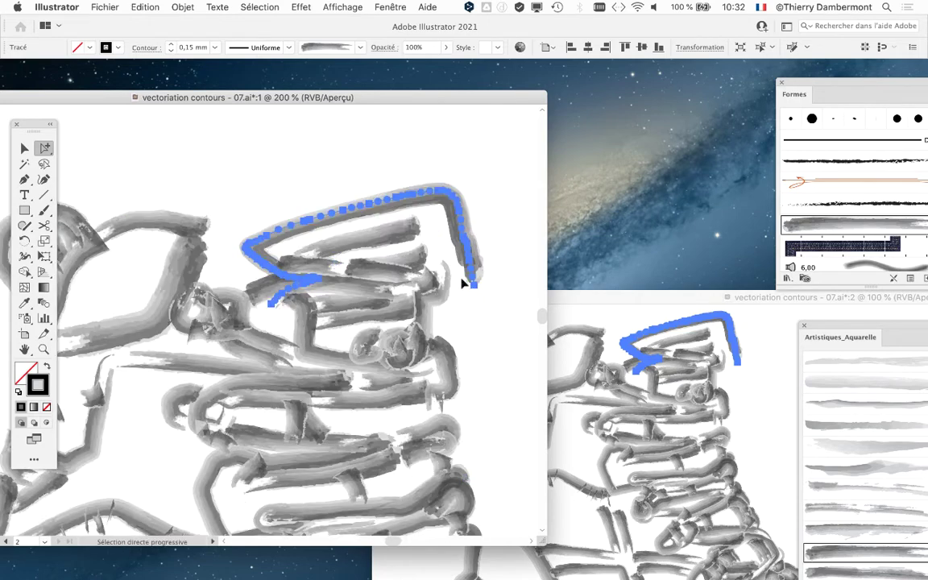
pyautogui.press('super+z')
pyautogui.press('super+z')
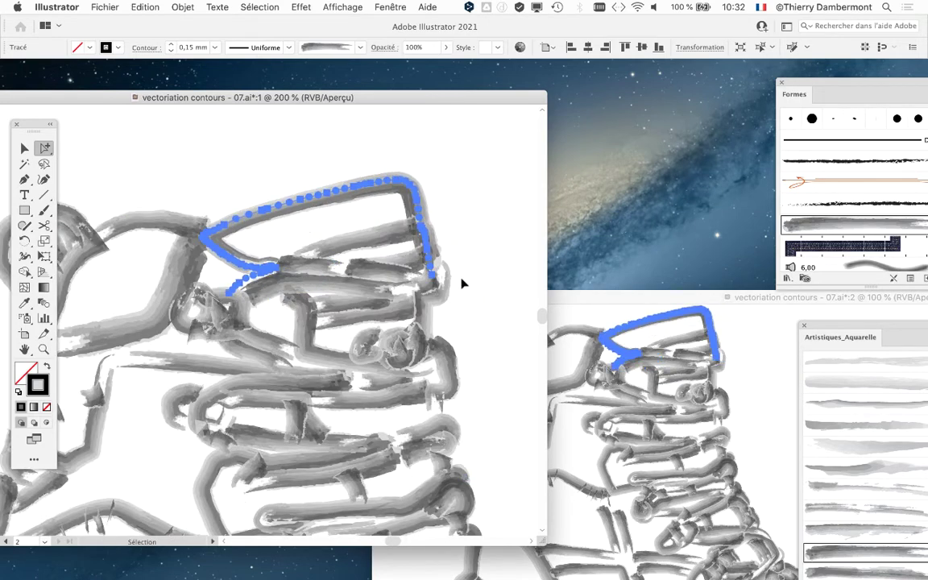
pyautogui.press('super+z')
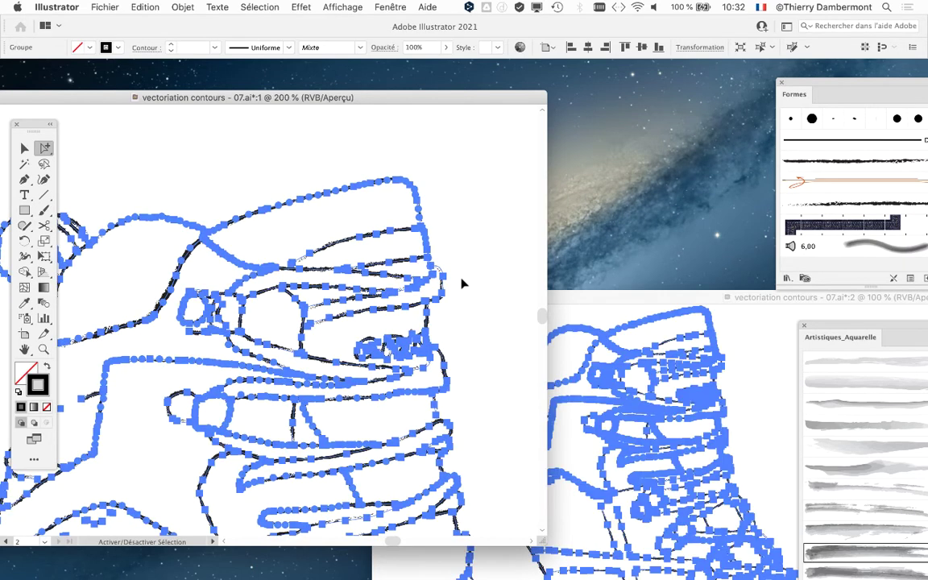
pyautogui.press('shift+super+z')
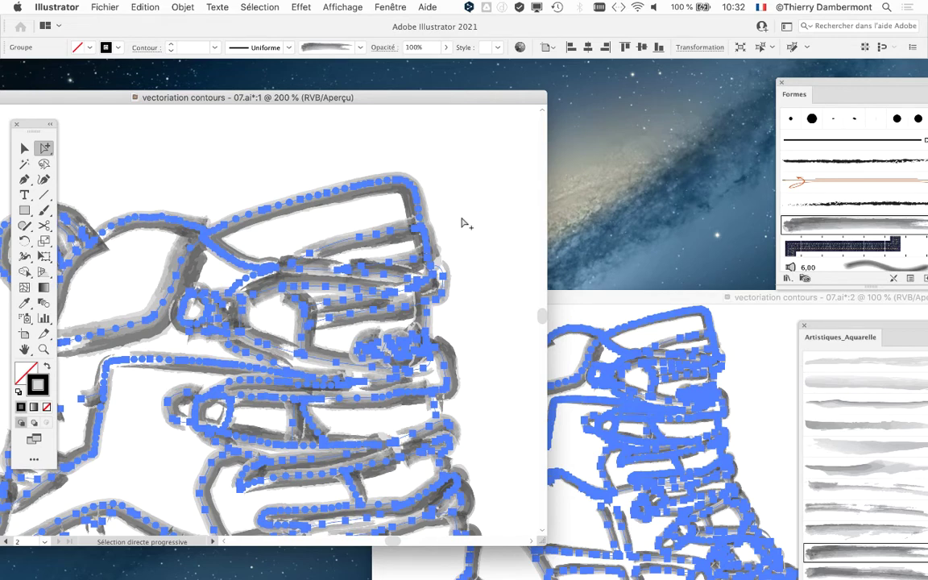
# - Deselect everything and zoom out twice to see the whole boot
pyautogui.click(463, 223)
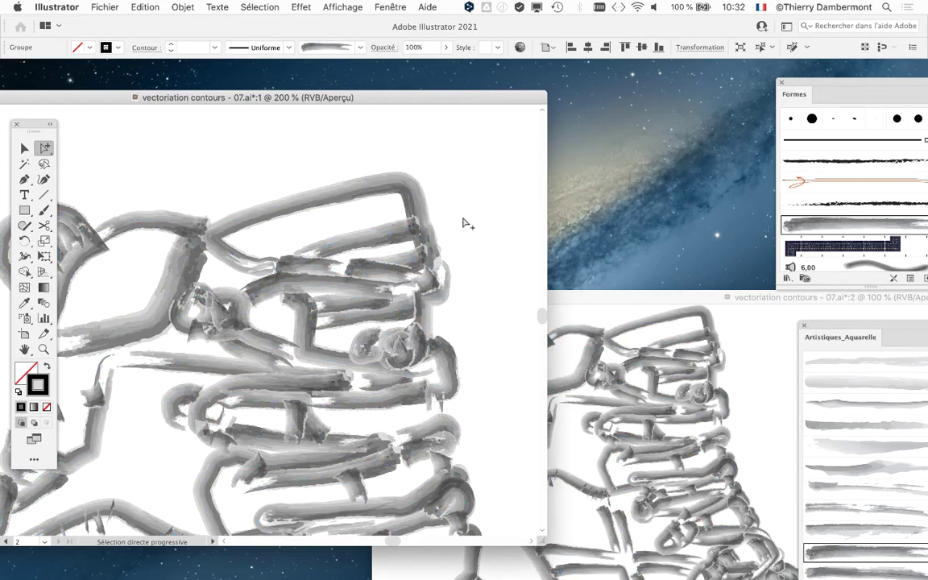
pyautogui.press('super+minus')
pyautogui.press('super+minus')
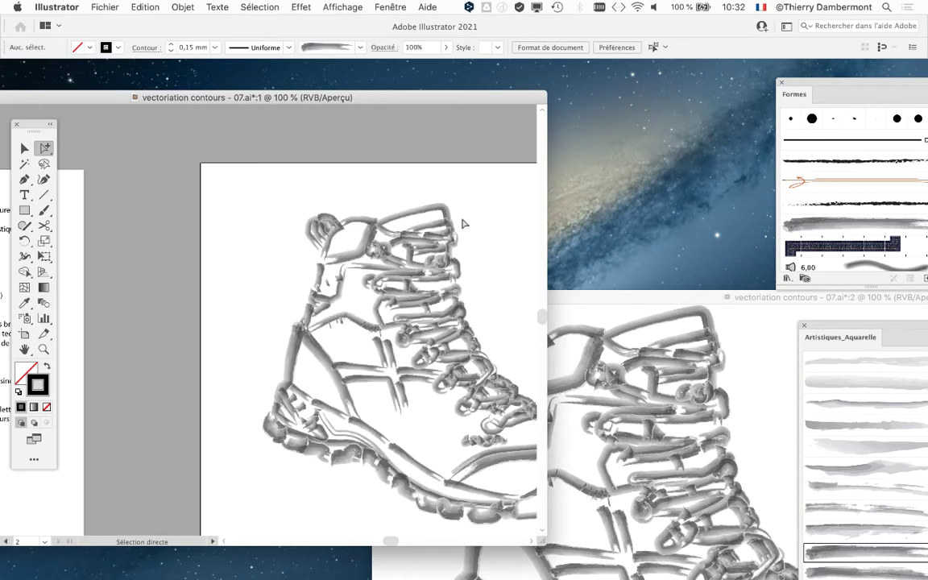
pyautogui.press('super+minus')
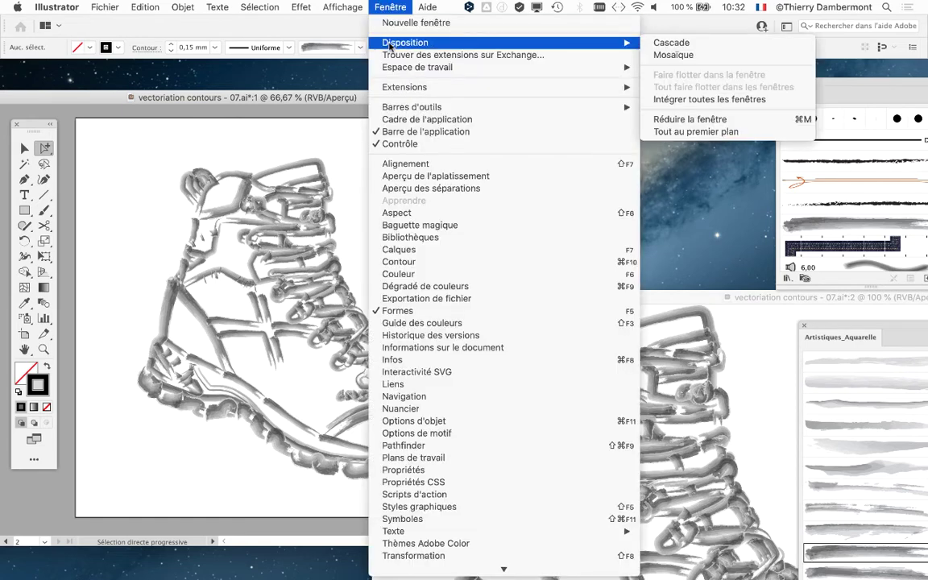
pyautogui.moveTo(405, 43)
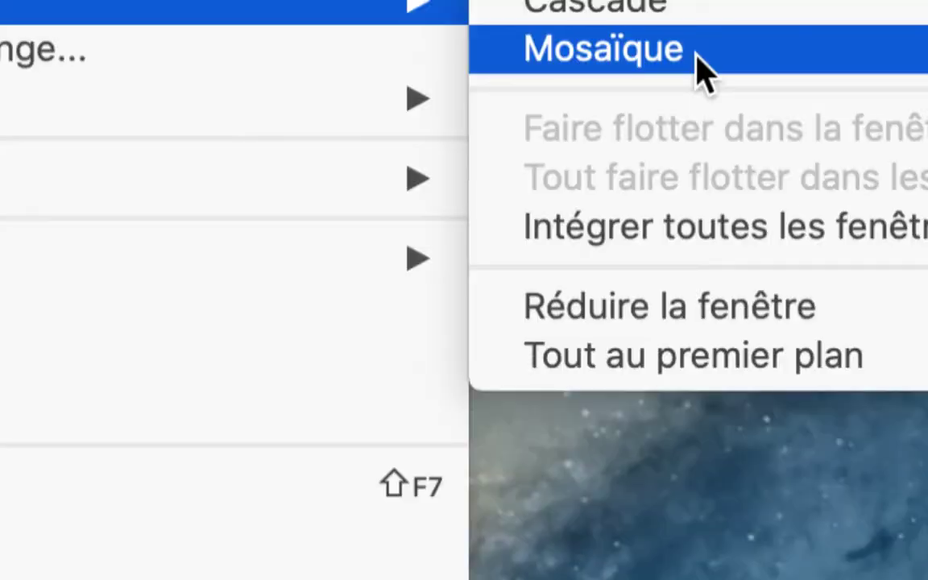
# - Tile the two boot views side by side and select a lace path
pyautogui.click(698, 58)
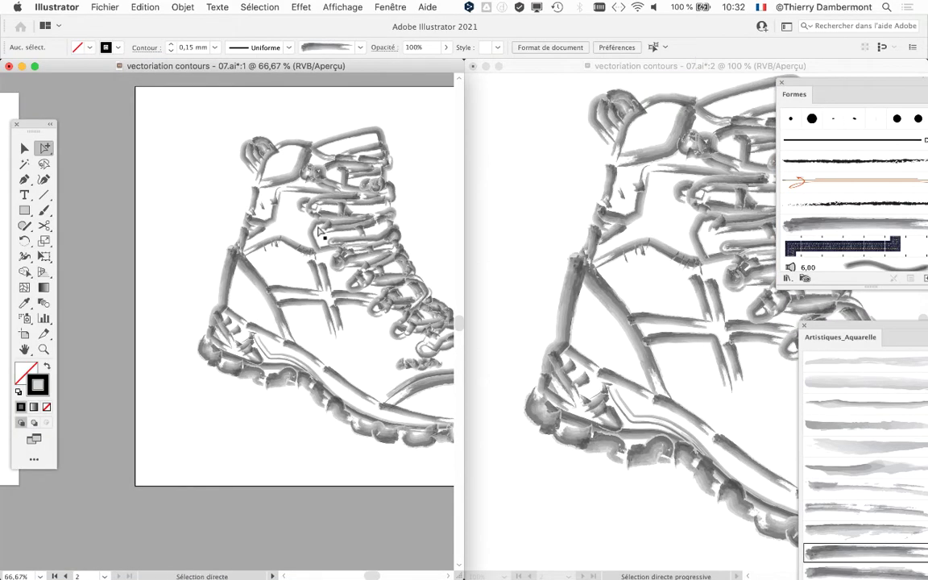
pyautogui.scroll(-1, 290, 214)
pyautogui.hscroll(3, 302, 222)
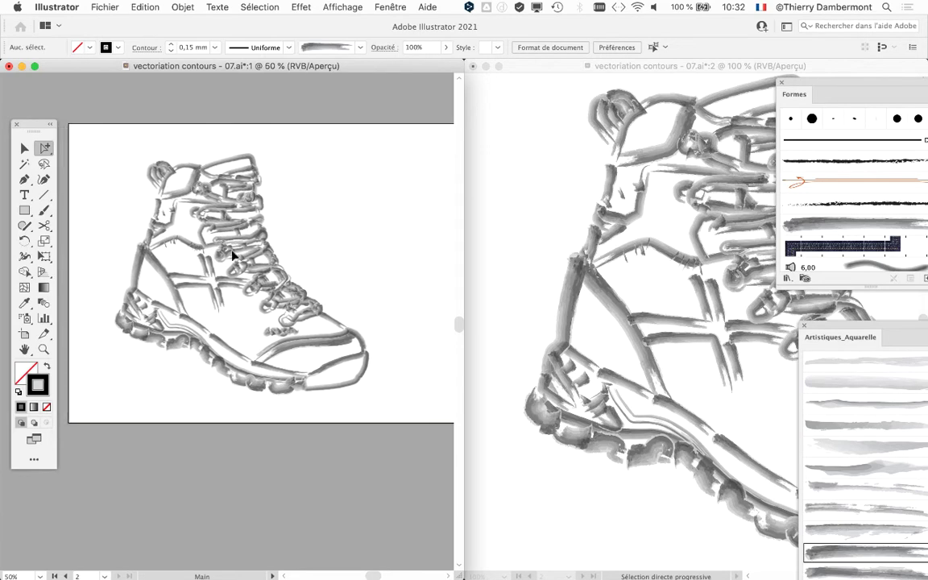
pyautogui.click(229, 203)
pyautogui.scroll(3, 224, 257)
pyautogui.scroll(-2, 228, 258)
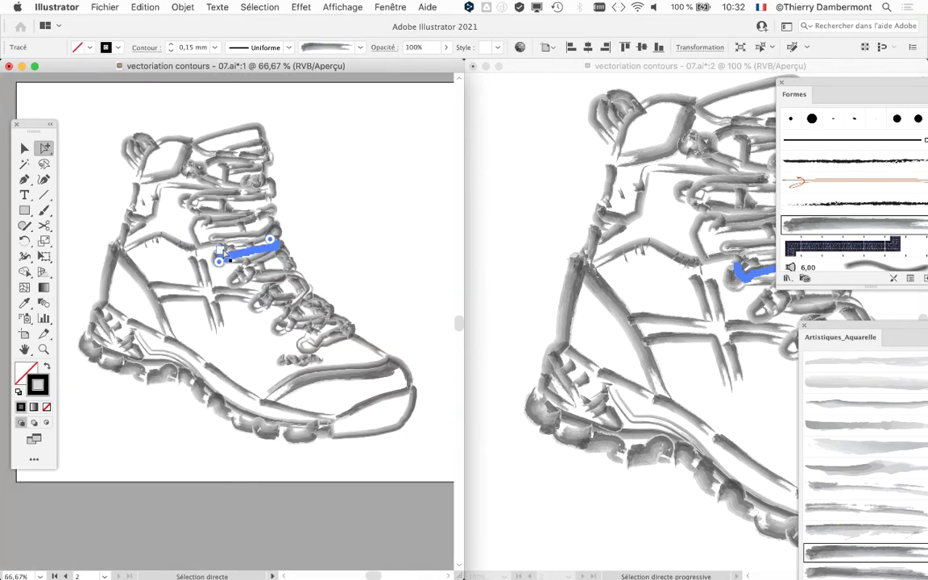
# - Close the Formes brush library and move the Artistiques_Aquarelle panel below the windows
pyautogui.click(653, 284)
pyautogui.scroll(-1, 652, 283)
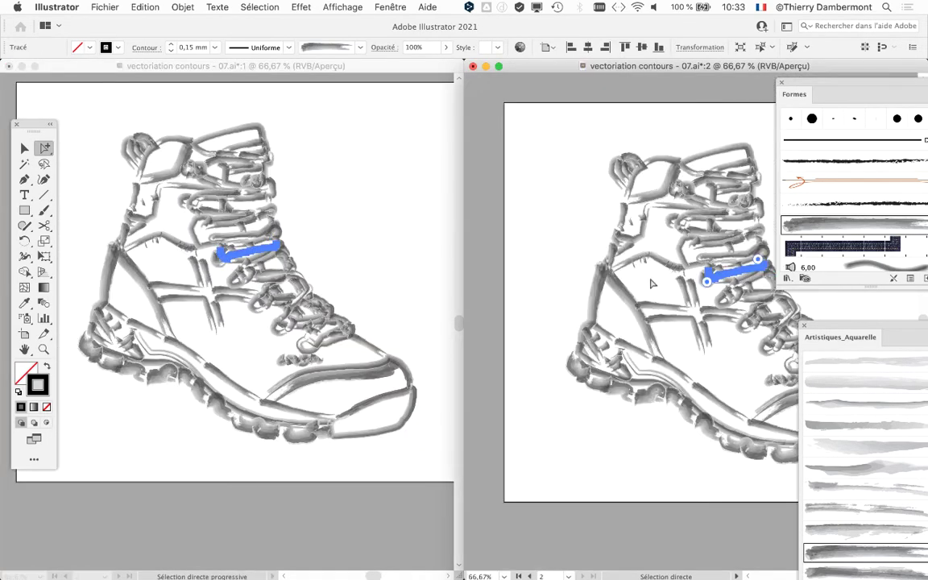
pyautogui.click(782, 84)
pyautogui.moveTo(818, 327); pyautogui.dragTo(458, 474)
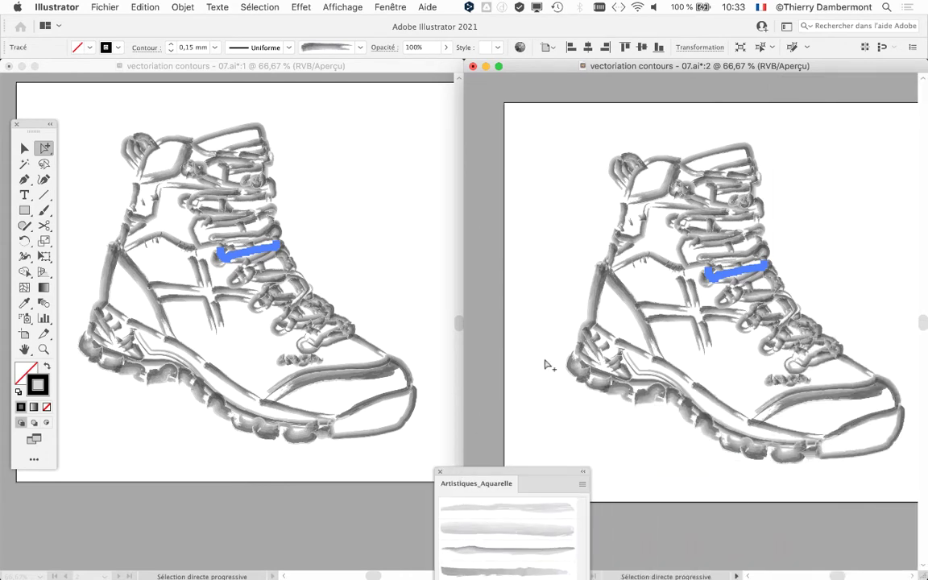
pyautogui.click(331, 70)
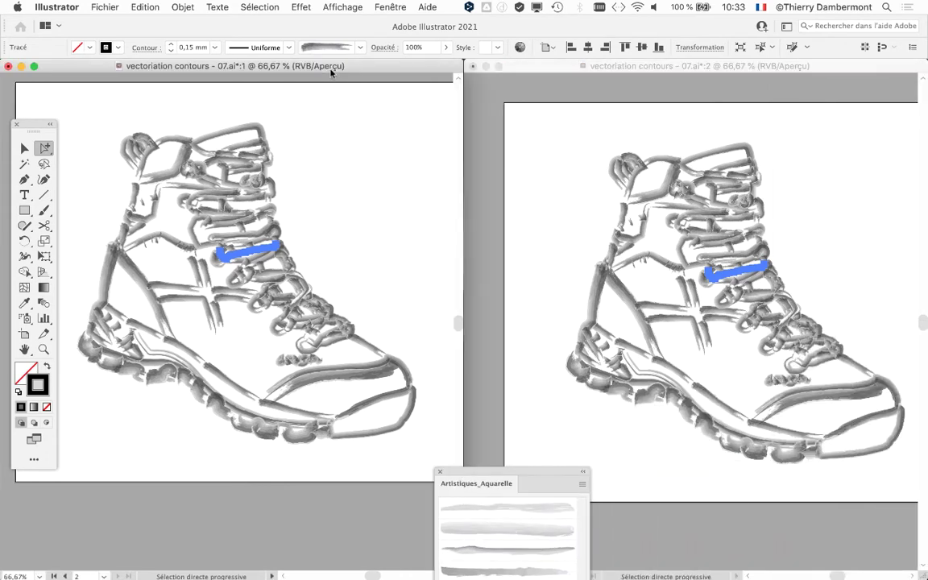
pyautogui.click(538, 71)
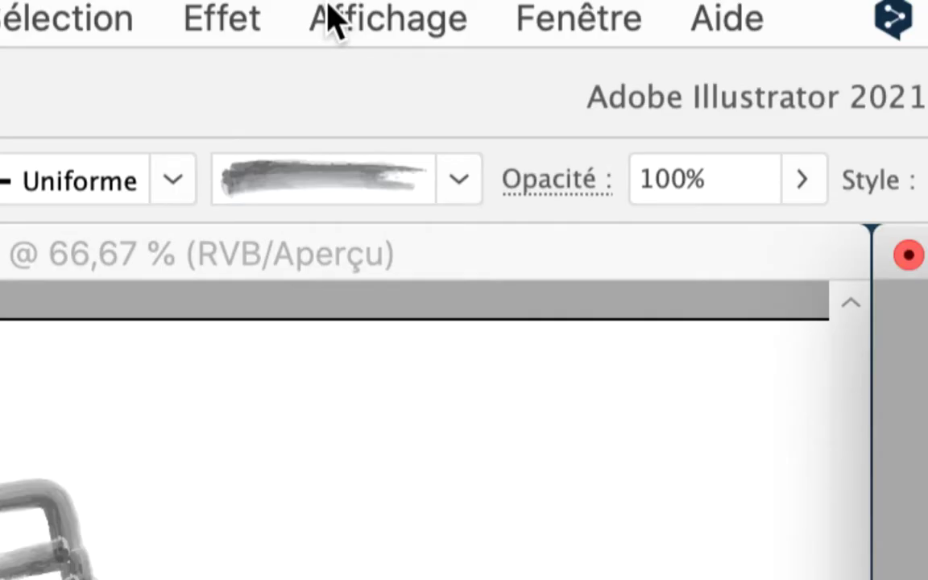
# - Show view :2 as outlines, hide selection edges in view :1, and select the collar line
pyautogui.click(330, 16)
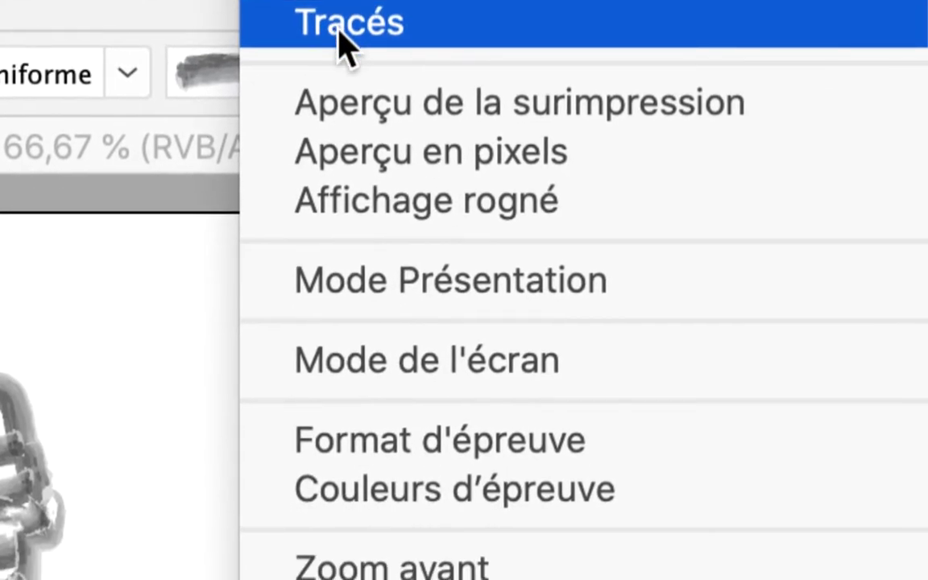
pyautogui.click(340, 34)
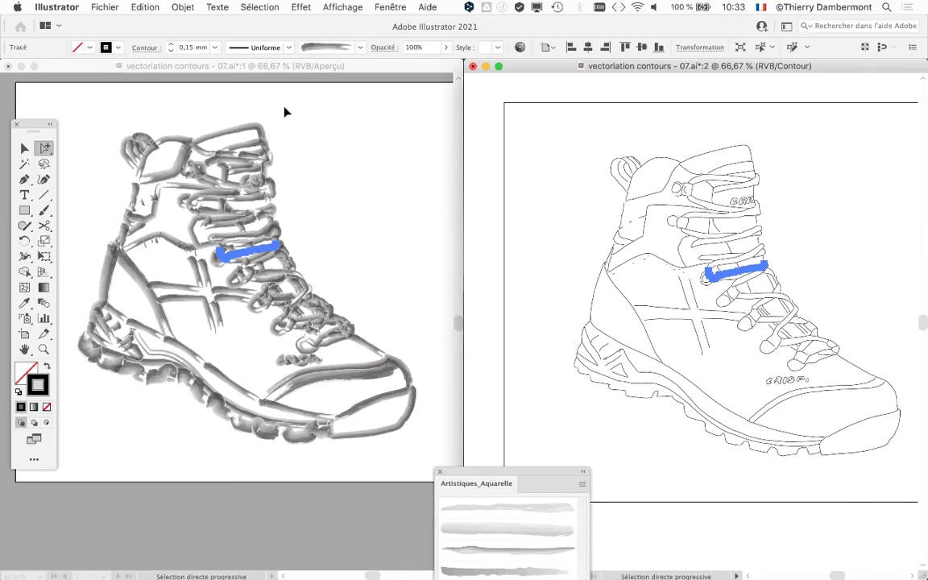
pyautogui.click(234, 67)
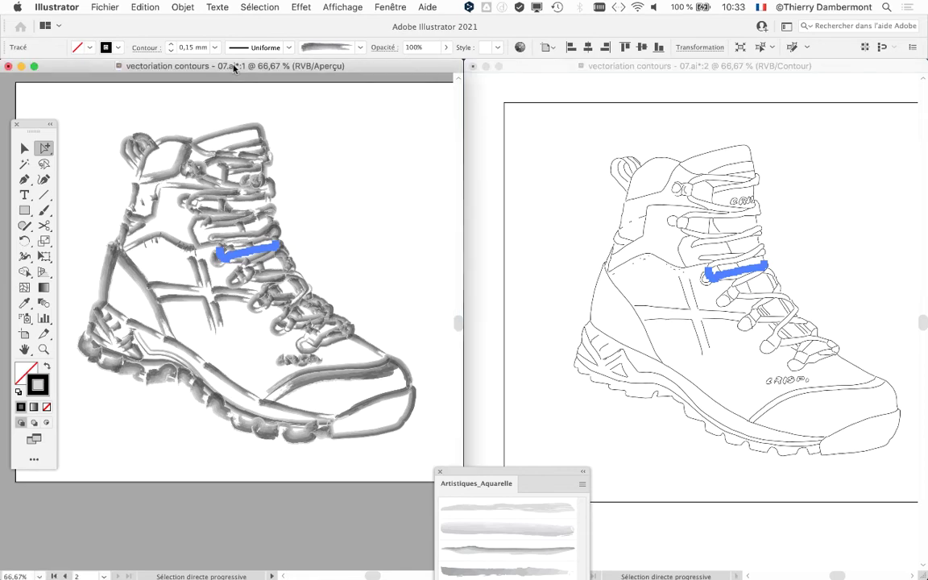
pyautogui.click(355, 7)
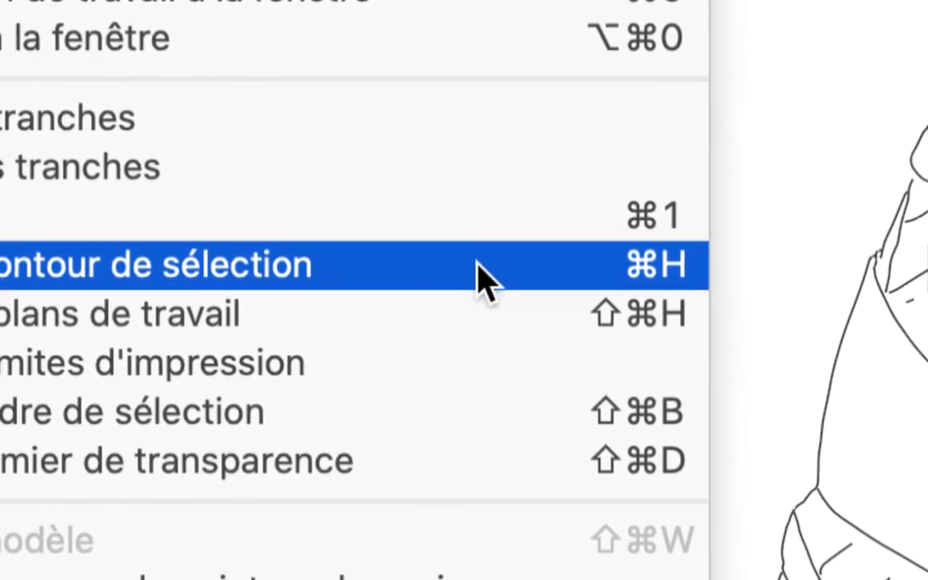
pyautogui.click(484, 263)
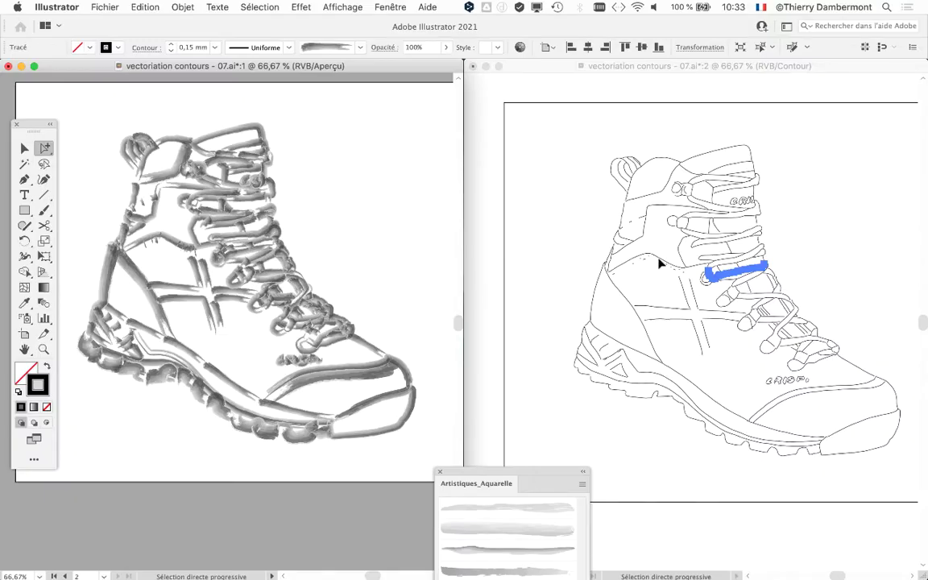
pyautogui.click(659, 263)
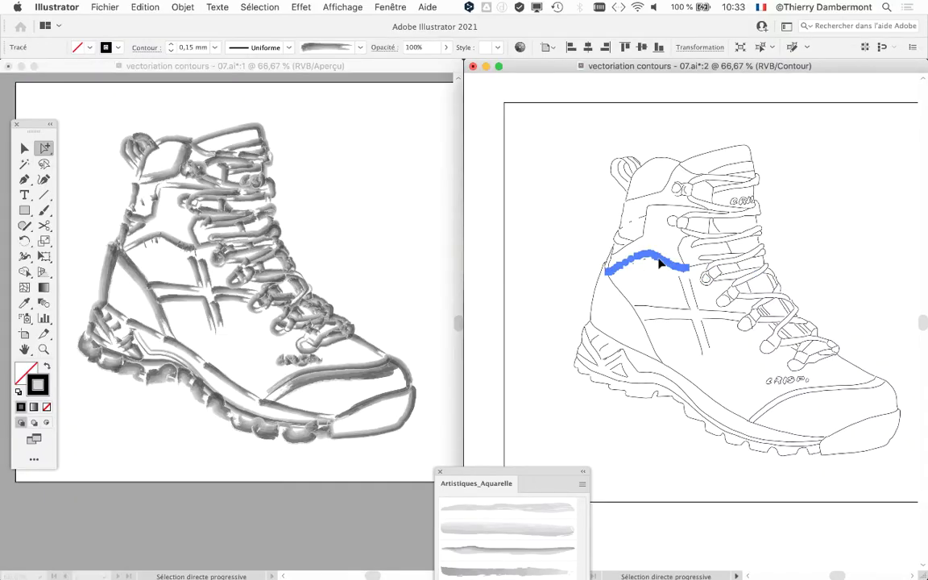
# - Select the horizontal and both diagonal stitch lines in the outline view
pyautogui.scroll(2, 668, 311)
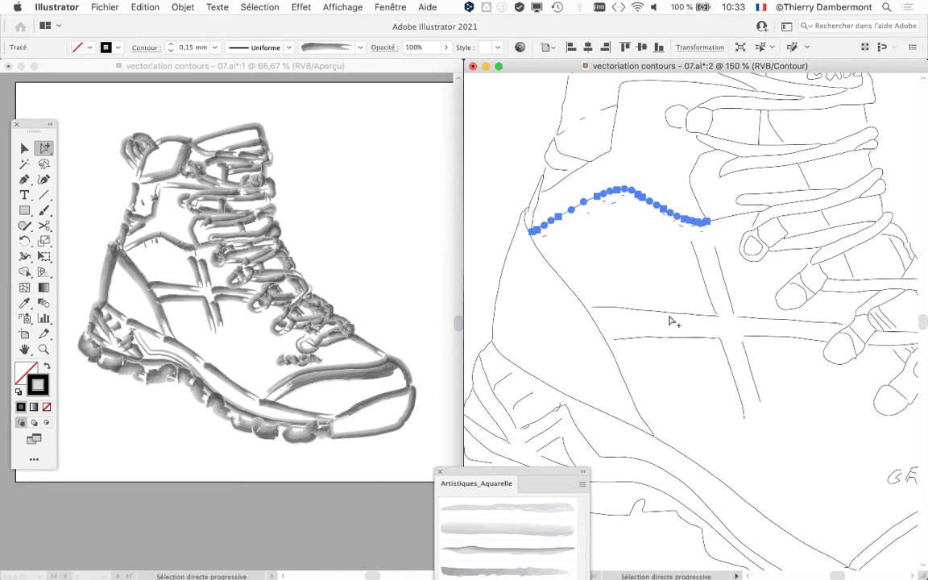
pyautogui.click(671, 314)
pyautogui.scroll(2, 709, 324)
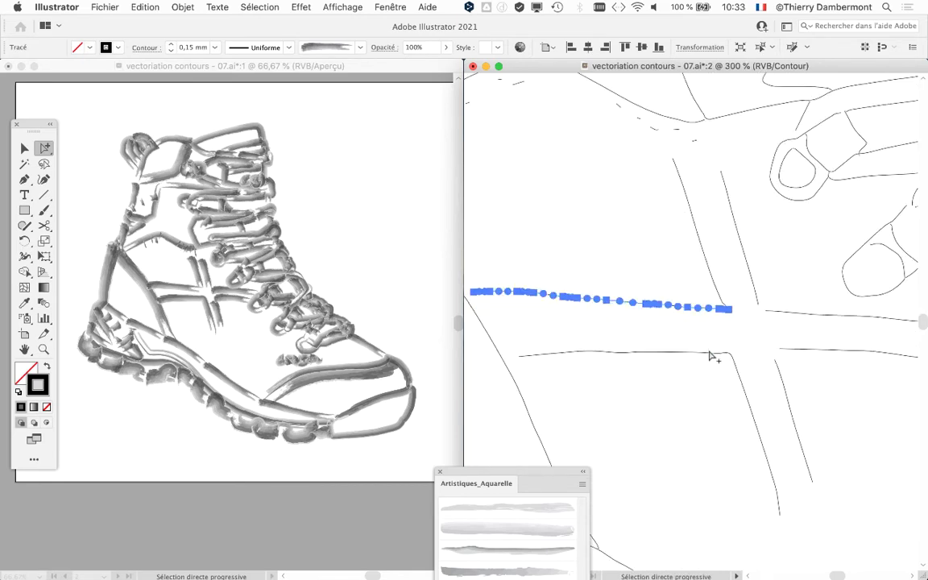
pyautogui.click(711, 356)
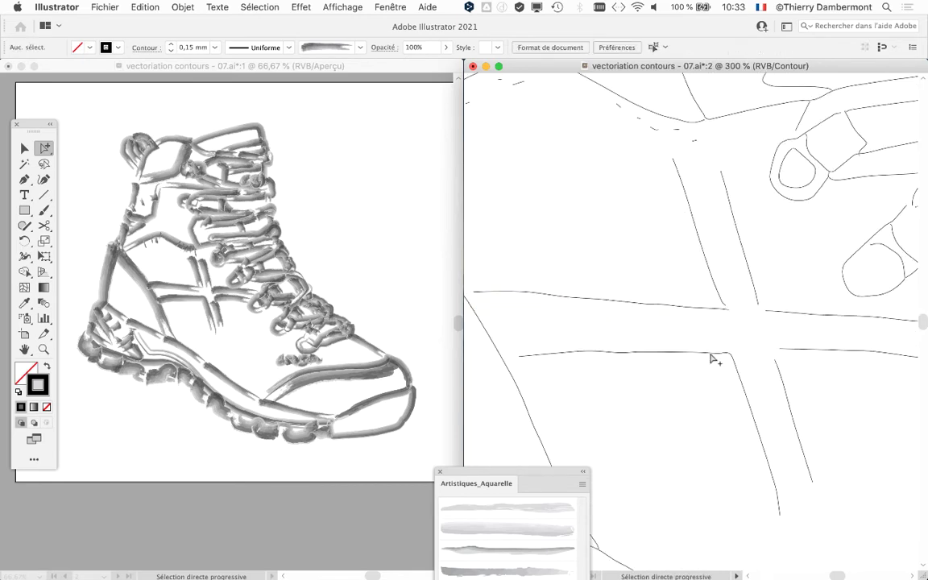
pyautogui.keyDown('shift'); pyautogui.click(748, 270); pyautogui.keyUp('shift')
pyautogui.keyDown('shift'); pyautogui.click(714, 286); pyautogui.keyUp('shift')
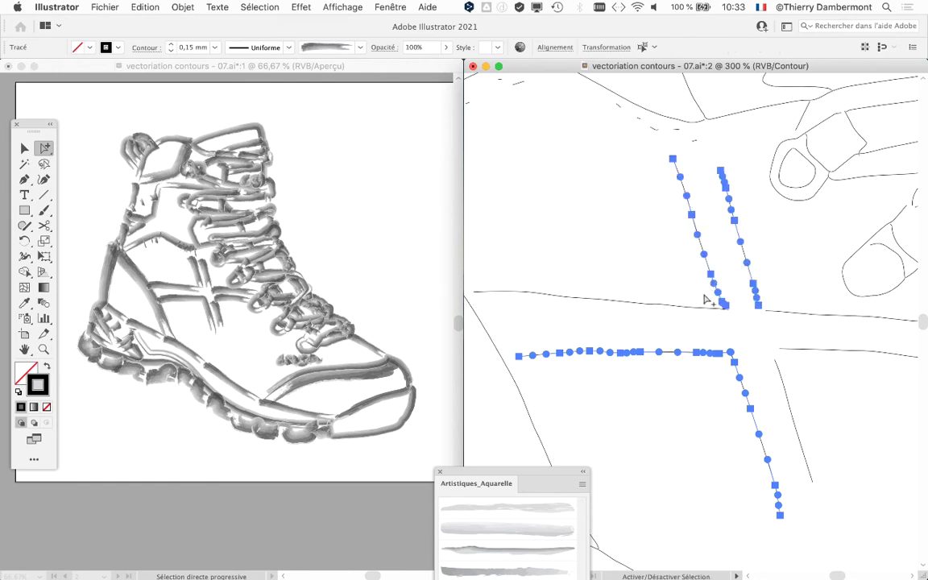
# - Add the upper, right horizontal and right descending stitch lines to the selection
pyautogui.keyDown('shift'); pyautogui.click(702, 307); pyautogui.keyUp('shift')
pyautogui.keyDown('shift'); pyautogui.click(802, 316); pyautogui.keyUp('shift')
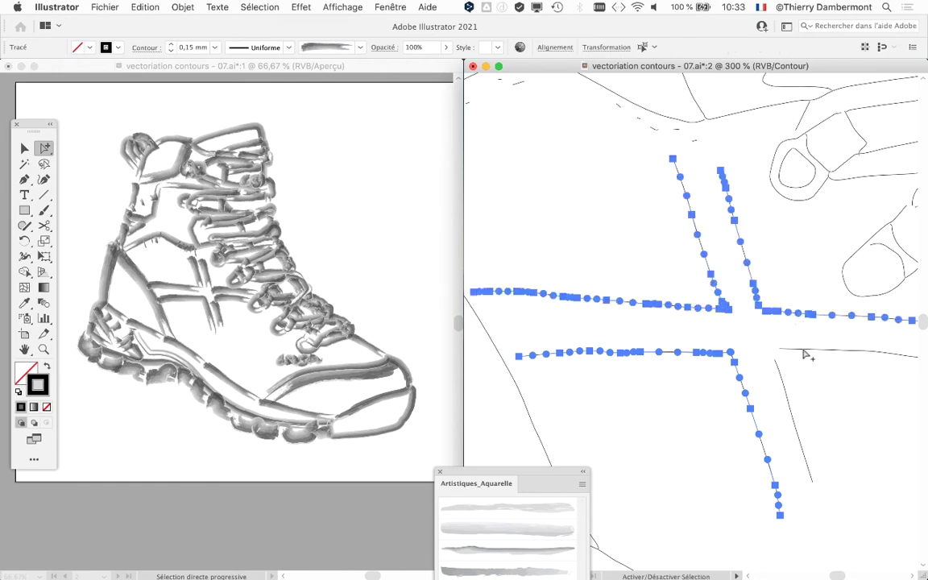
pyautogui.keyDown('shift'); pyautogui.click(804, 352); pyautogui.keyUp('shift')
pyautogui.keyDown('shift'); pyautogui.click(784, 392); pyautogui.keyUp('shift')
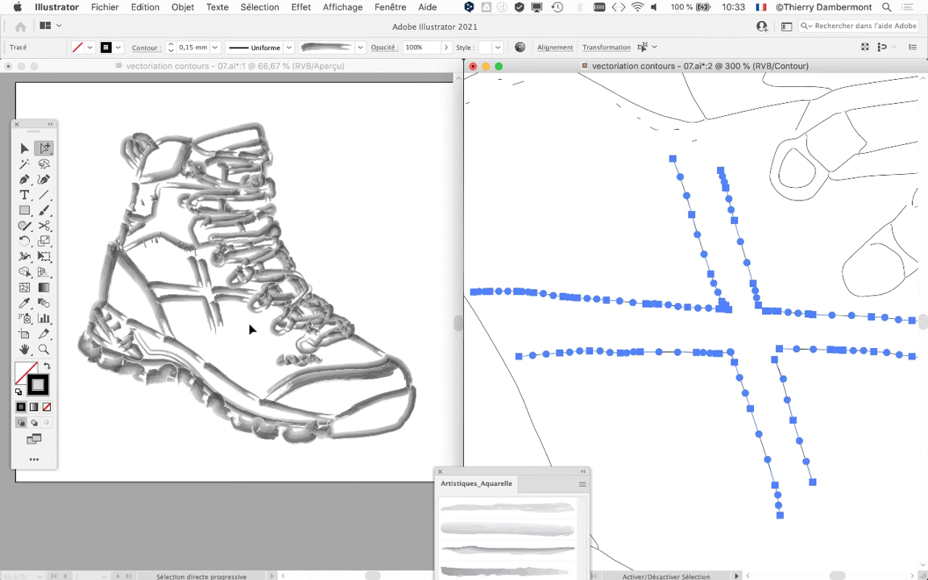
pyautogui.scroll(2, 197, 291)
pyautogui.scroll(1, 195, 293)
pyautogui.scroll(-1, 210, 301)
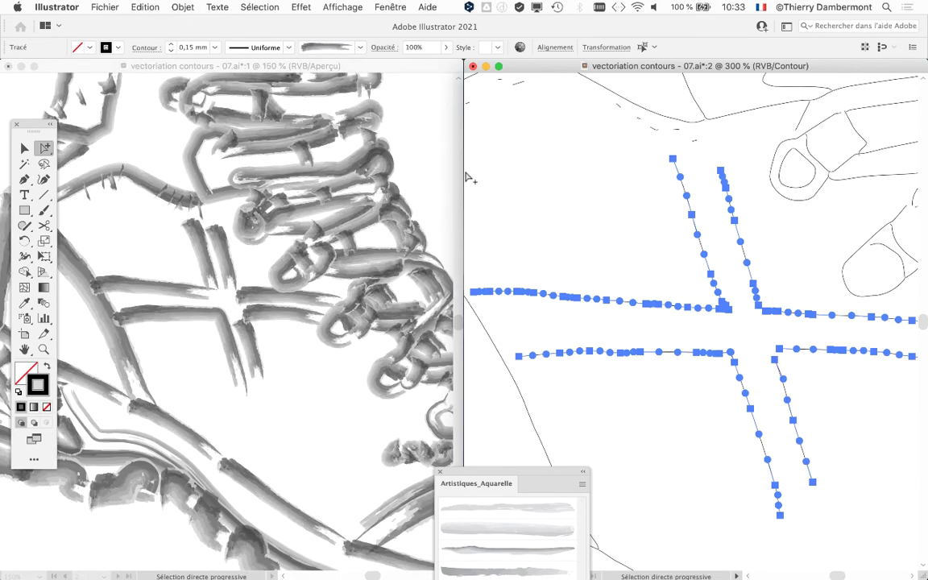
pyautogui.click(377, 9)
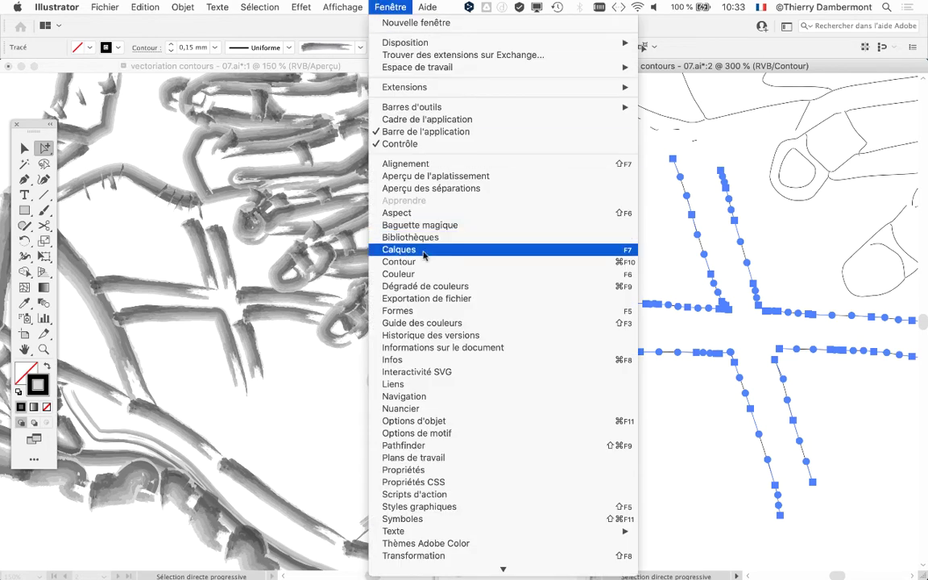
# - Open the Stroke panel and set the stitch lines' weight to 0,05 mm
pyautogui.click(385, 262)
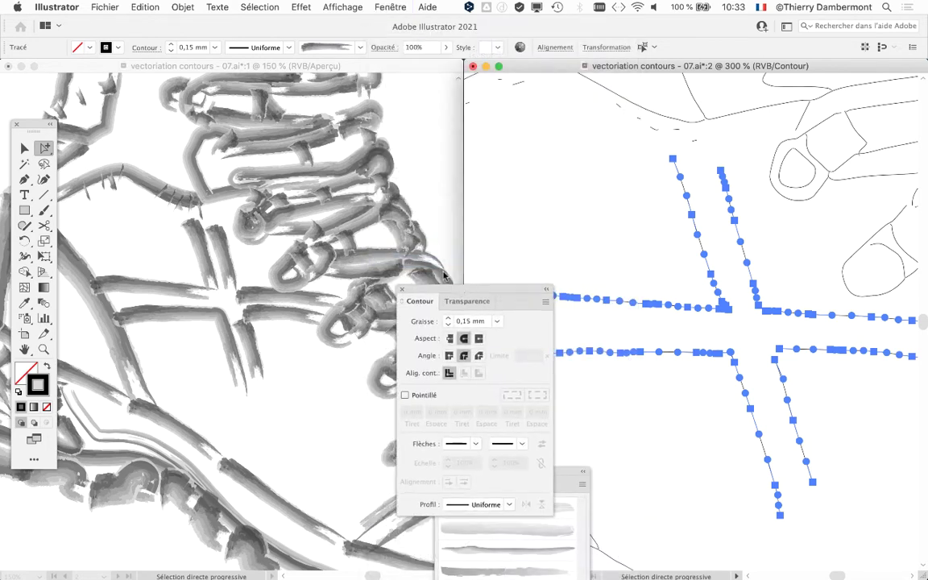
pyautogui.moveTo(463, 301); pyautogui.dragTo(378, 169)
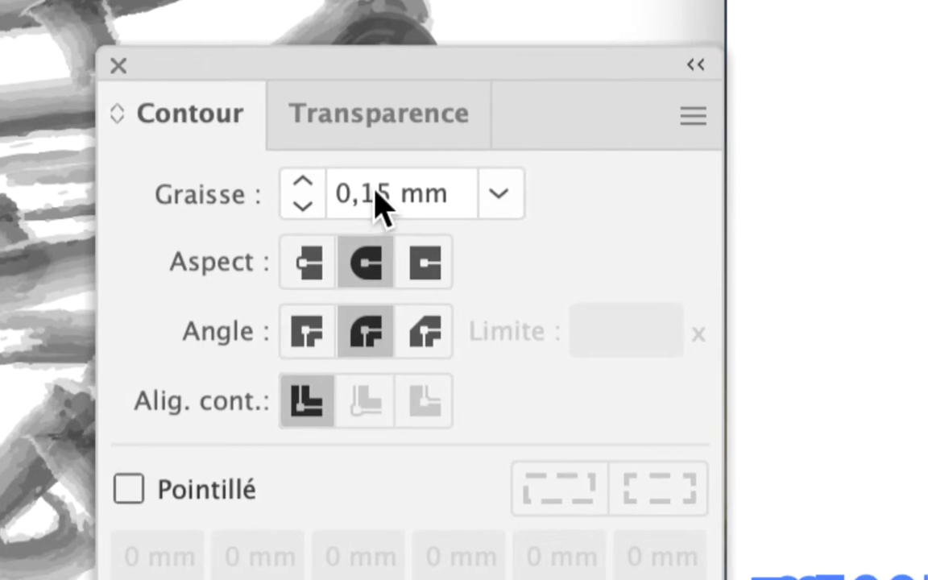
pyautogui.click(380, 199)
pyautogui.press('BackSpace')
pyautogui.write('0')
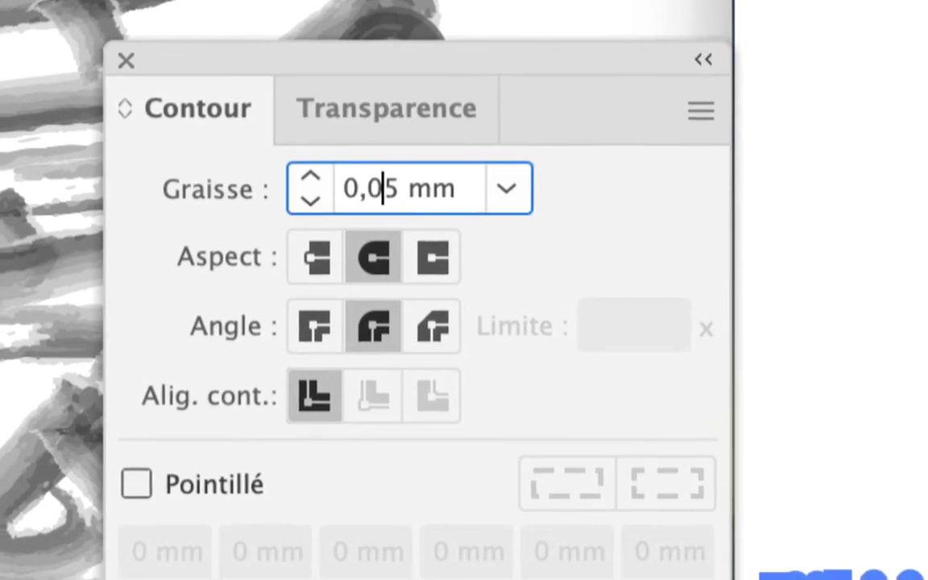
pyautogui.press('Return')
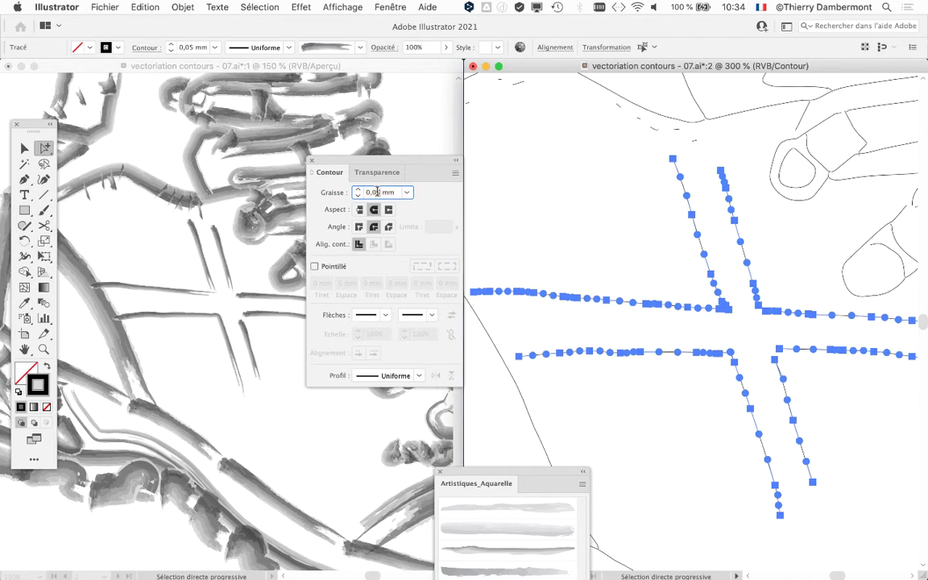
# - Compare against 0,15 mm, reapply 0,05 mm, and move the Stroke panel aside
pyautogui.write('0,15')
pyautogui.press('Return')
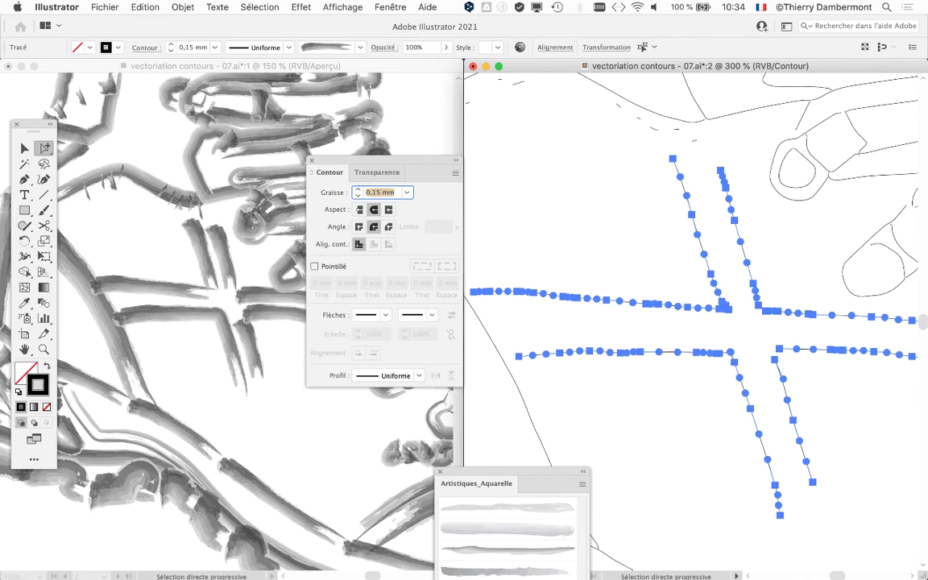
pyautogui.click(373, 192)
pyautogui.press('BackSpace')
pyautogui.write('0')
pyautogui.press('Return')
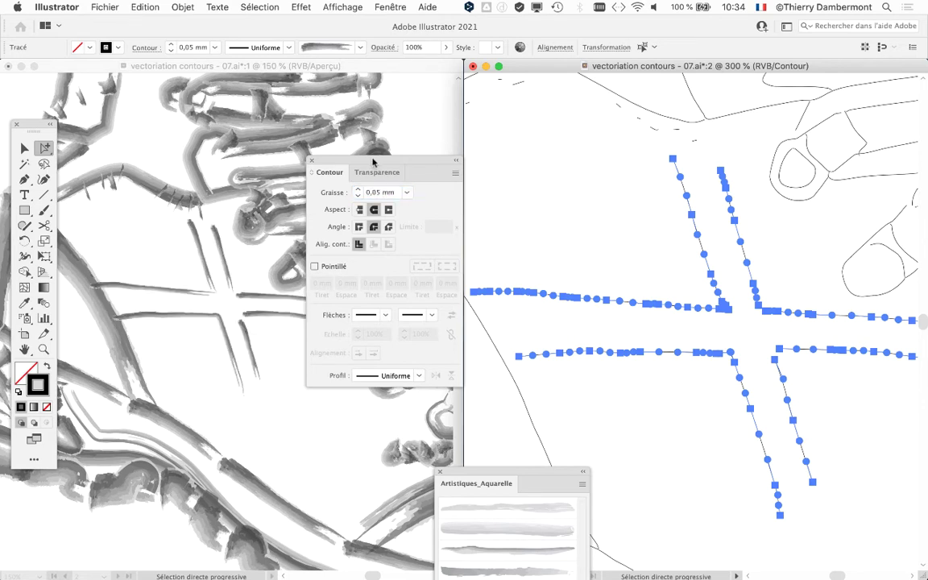
pyautogui.moveTo(373, 160); pyautogui.dragTo(448, 126)
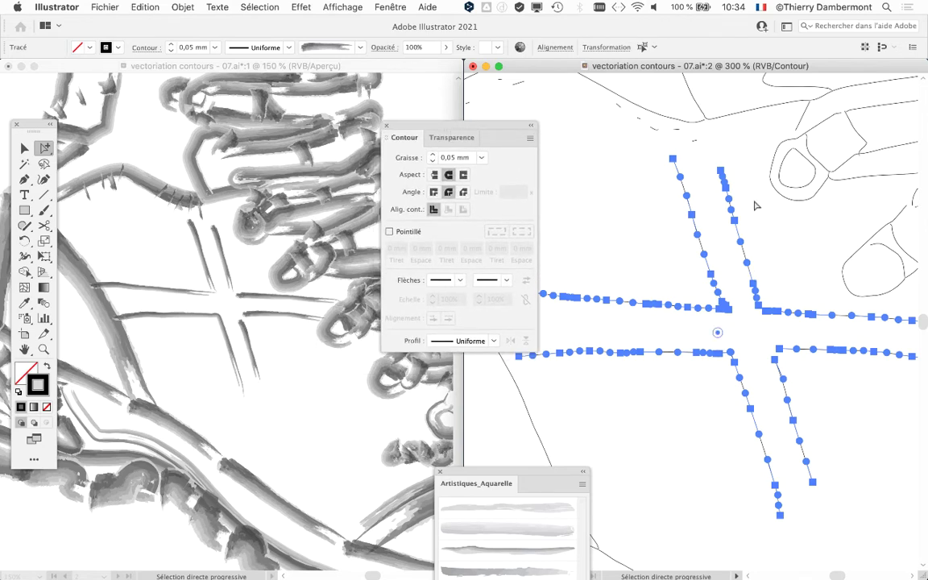
# - Pan both the watercolour and outline windows to bring the boot's laces into view
pyautogui.click(262, 73)
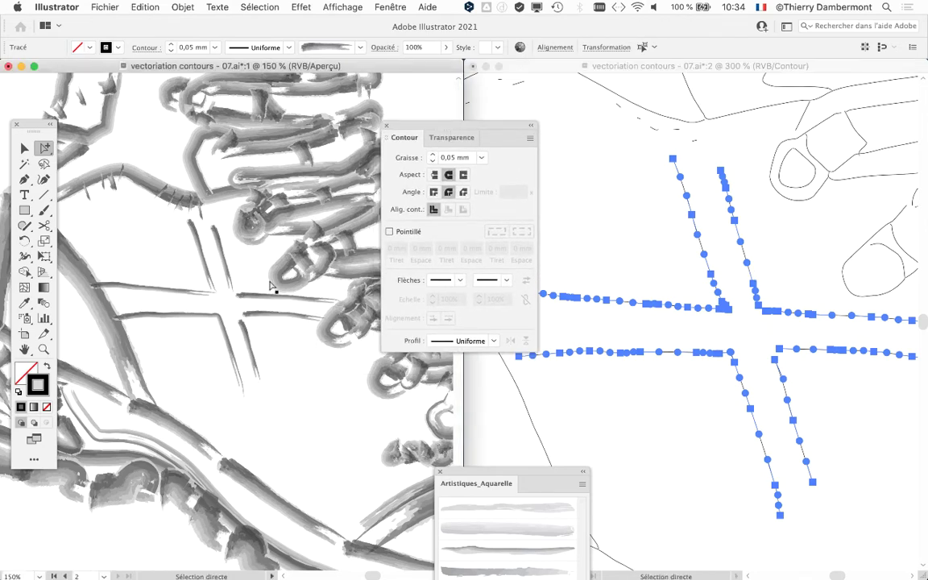
pyautogui.scroll(-1, 275, 290)
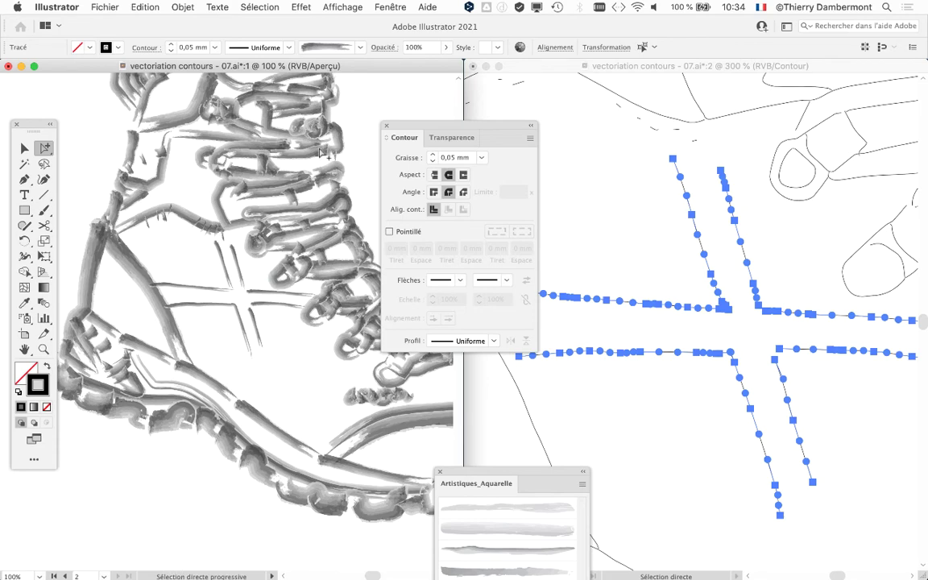
pyautogui.scroll(5, 322, 242)
pyautogui.hscroll(5, 322, 241)
pyautogui.scroll(-1, 773, 191)
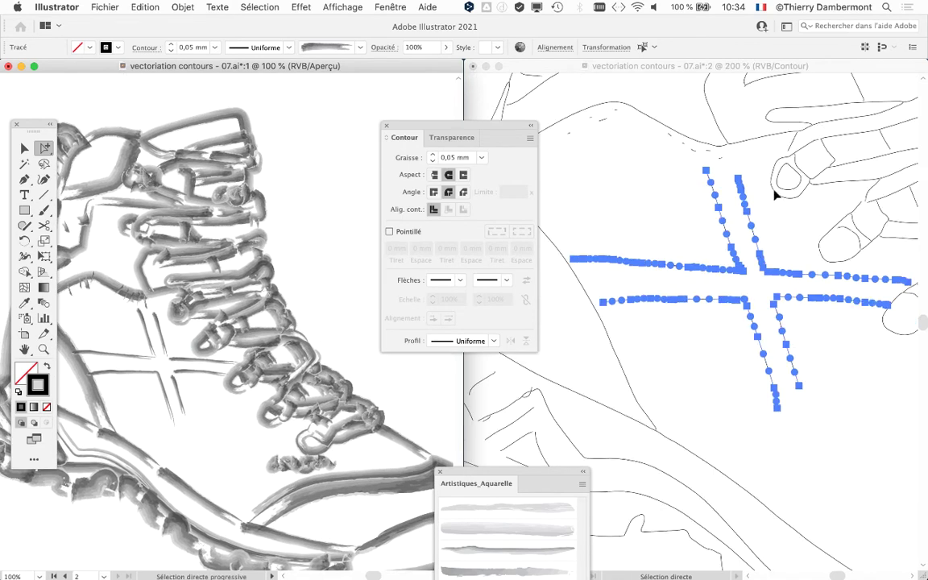
pyautogui.click(774, 191)
pyautogui.scroll(3, 761, 285)
pyautogui.hscroll(2, 760, 285)
pyautogui.scroll(1, 761, 285)
pyautogui.hscroll(2, 760, 286)
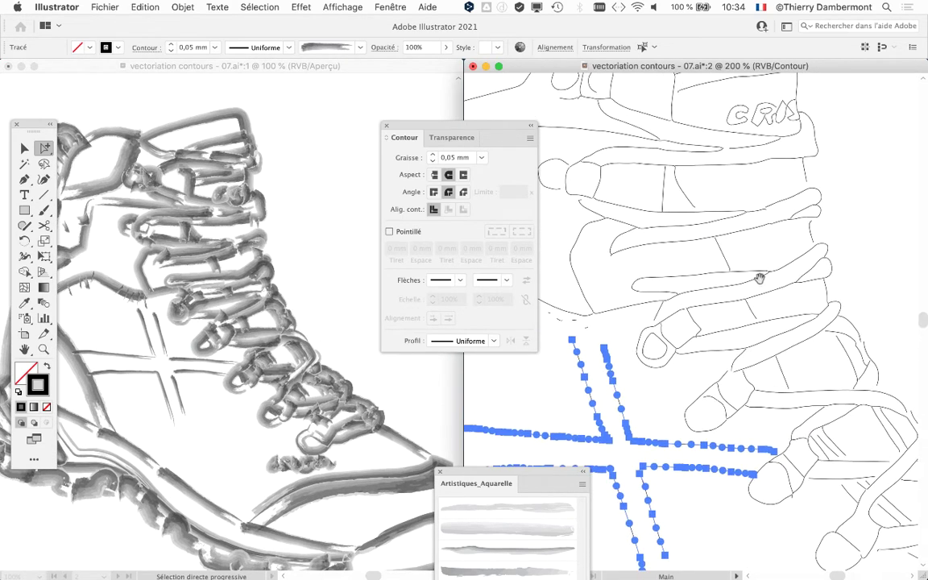
# - Shift-select four lace strands in the outline view
pyautogui.click(730, 236)
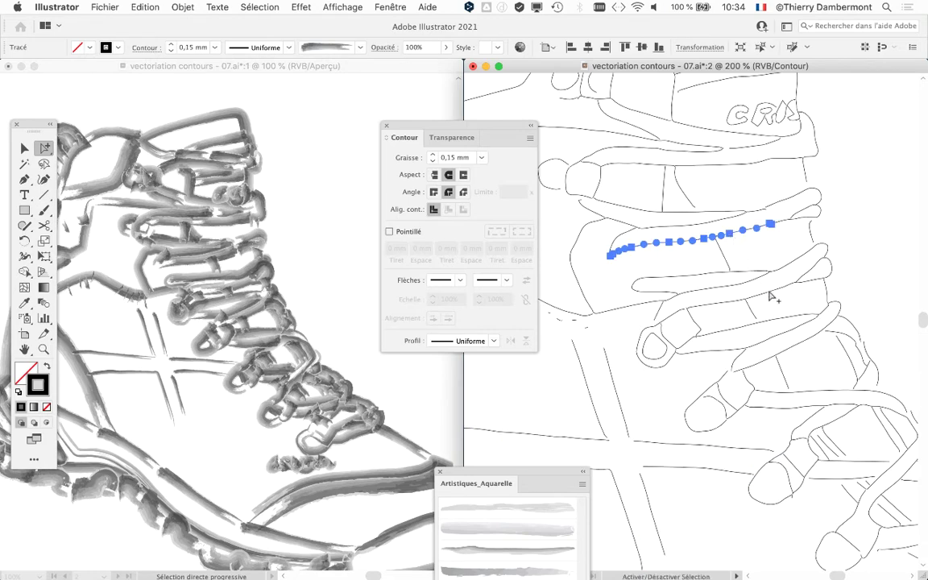
pyautogui.keyDown('shift'); pyautogui.click(773, 289); pyautogui.keyUp('shift')
pyautogui.scroll(-3, 757, 306)
pyautogui.hscroll(1, 757, 306)
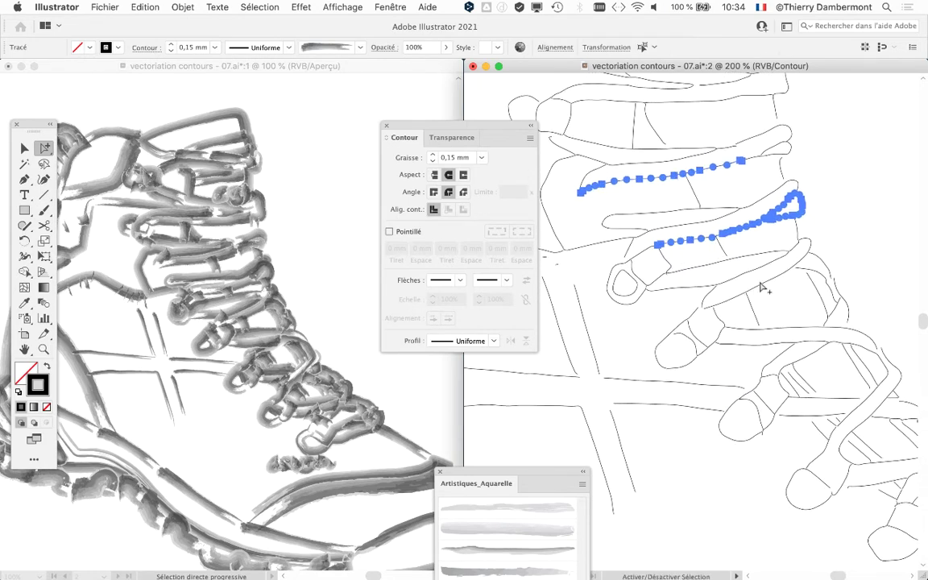
pyautogui.keyDown('shift'); pyautogui.click(762, 288); pyautogui.keyUp('shift')
pyautogui.scroll(-3, 762, 290)
pyautogui.hscroll(2, 762, 290)
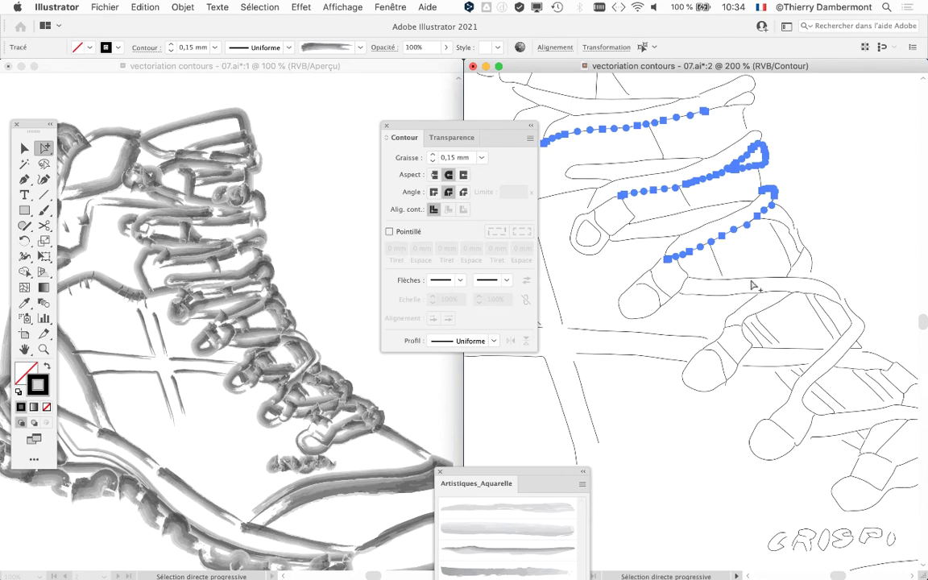
pyautogui.keyDown('shift'); pyautogui.click(751, 284); pyautogui.keyUp('shift')
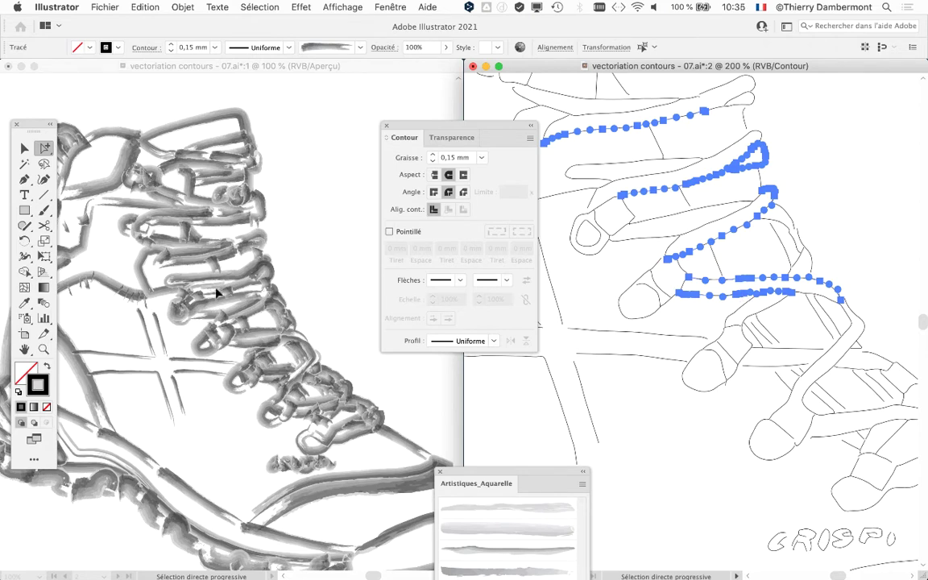
# - Pan to the lower laces and select one horizontal lace strand on its own
pyautogui.scroll(2, 141, 211)
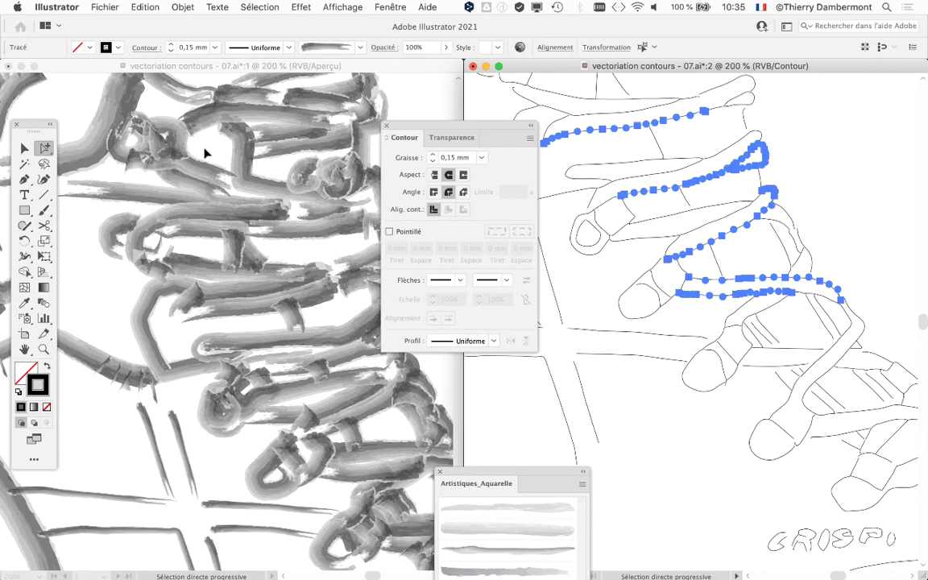
pyautogui.scroll(-1, 205, 153)
pyautogui.scroll(-1, 204, 153)
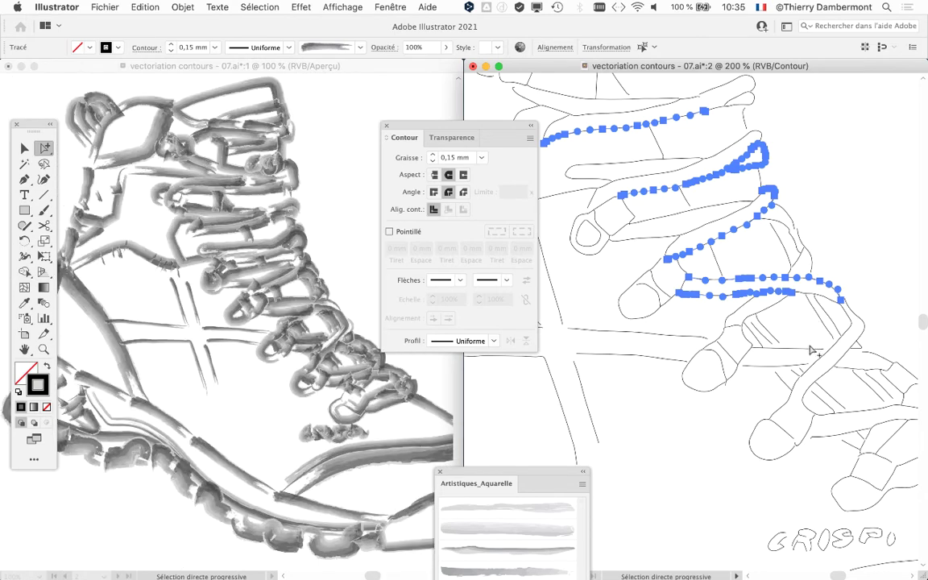
pyautogui.scroll(-2, 779, 325)
pyautogui.moveTo(779, 326); pyautogui.dragTo(706, 221)
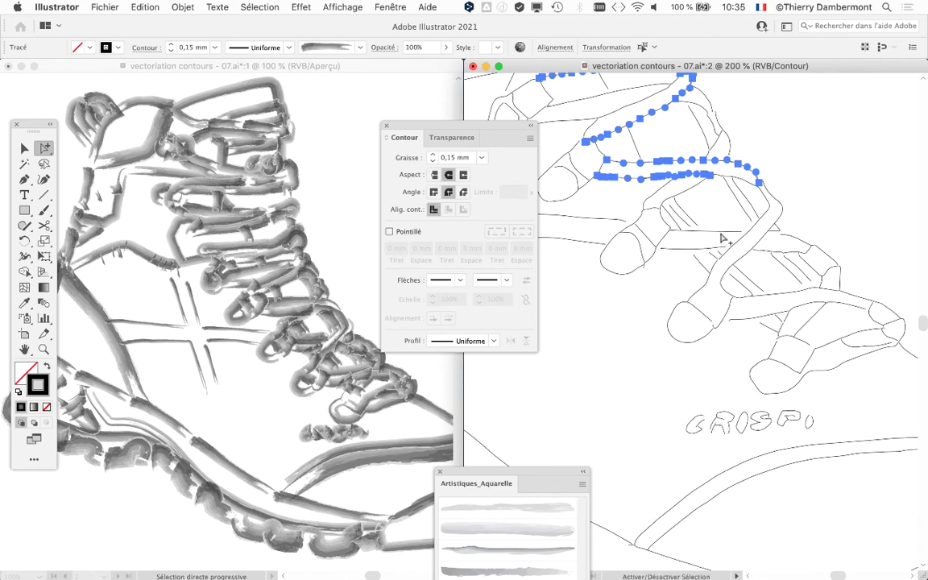
pyautogui.click(723, 237)
pyautogui.click(688, 162)
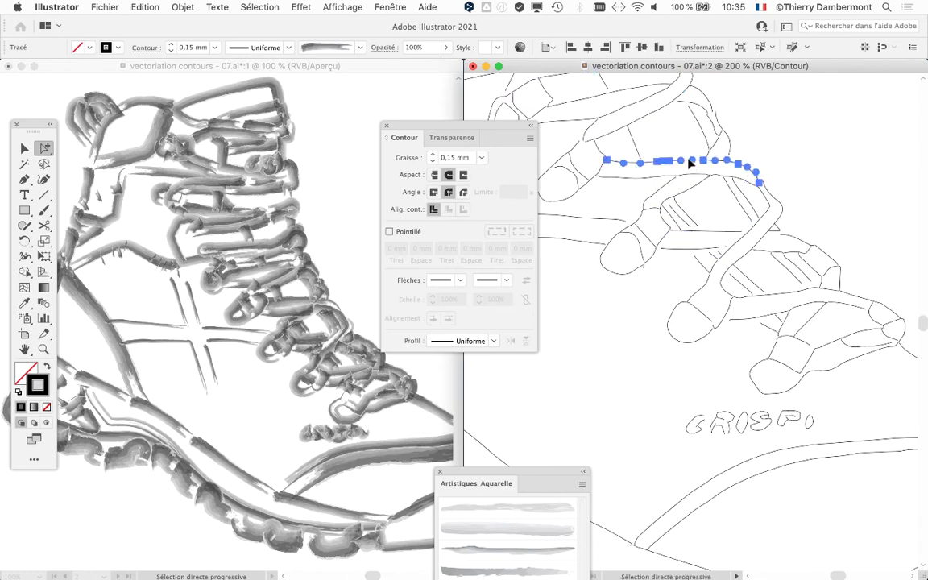
pyautogui.scroll(5, 688, 162)
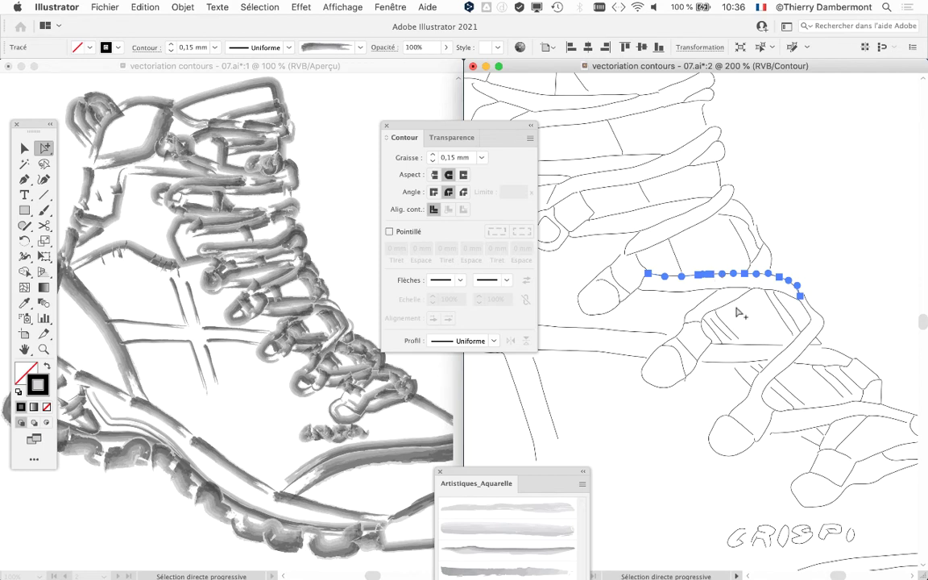
# - Marquee-select the upper lace strands in the outline view with Direct Selection
pyautogui.click(724, 201)
pyautogui.scroll(3, 708, 231)
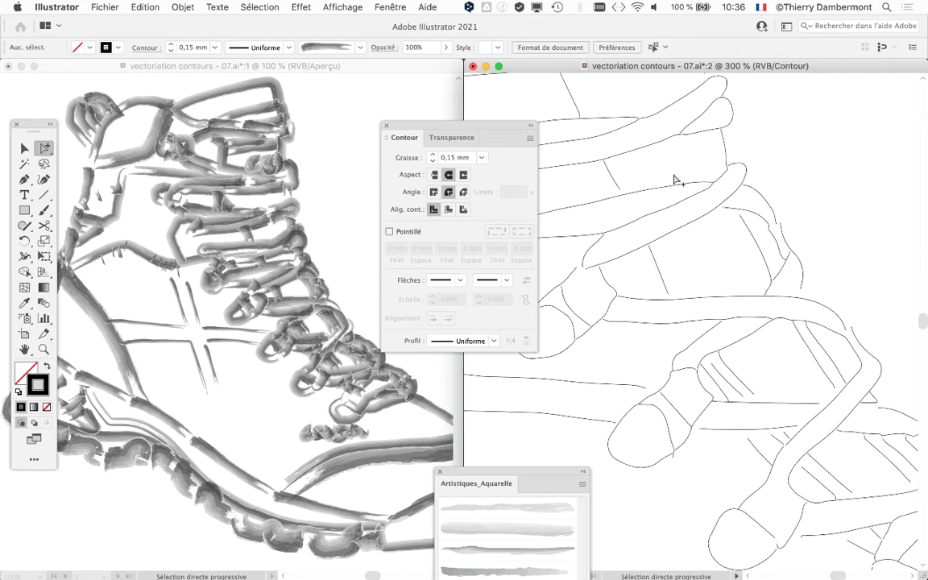
pyautogui.click(692, 223)
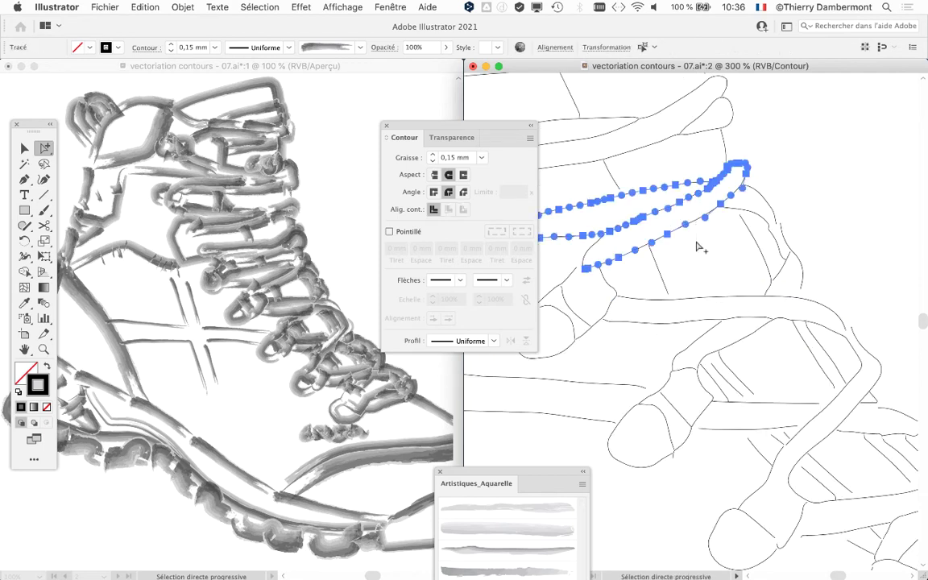
pyautogui.click(677, 170)
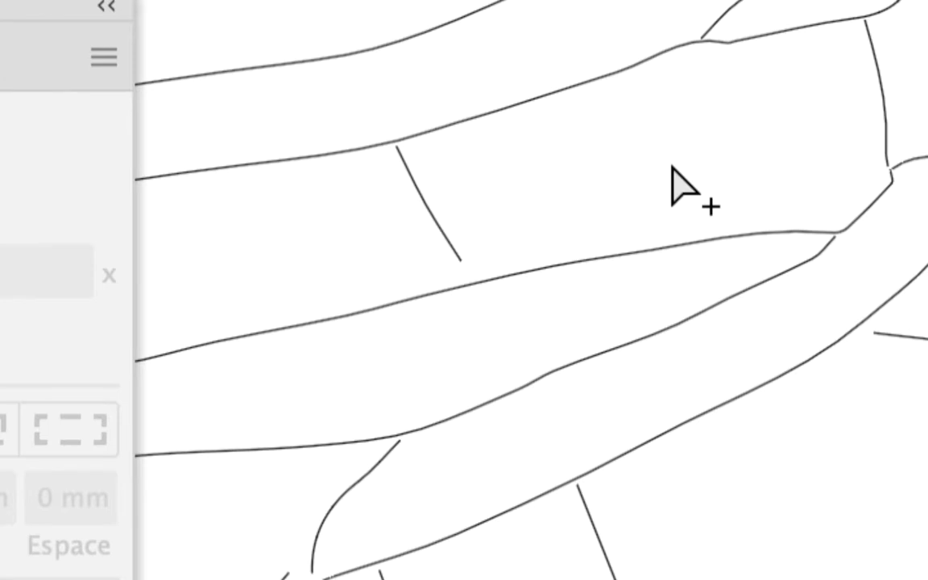
pyautogui.moveTo(676, 183); pyautogui.dragTo(765, 403)
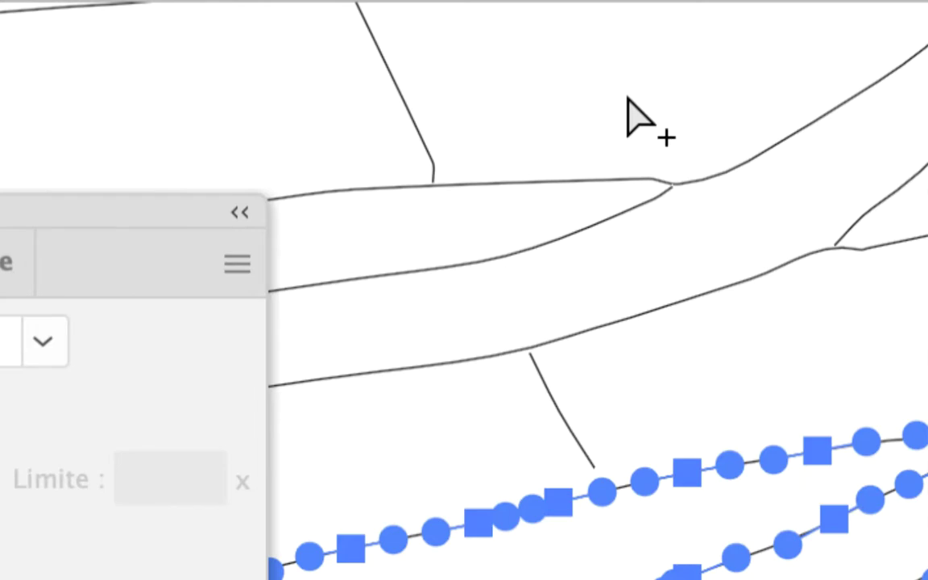
pyautogui.moveTo(631, 101)
pyautogui.mouseDown()
pyautogui.moveTo(660, 165)
pyautogui.moveTo(650, 162)
pyautogui.mouseUp()
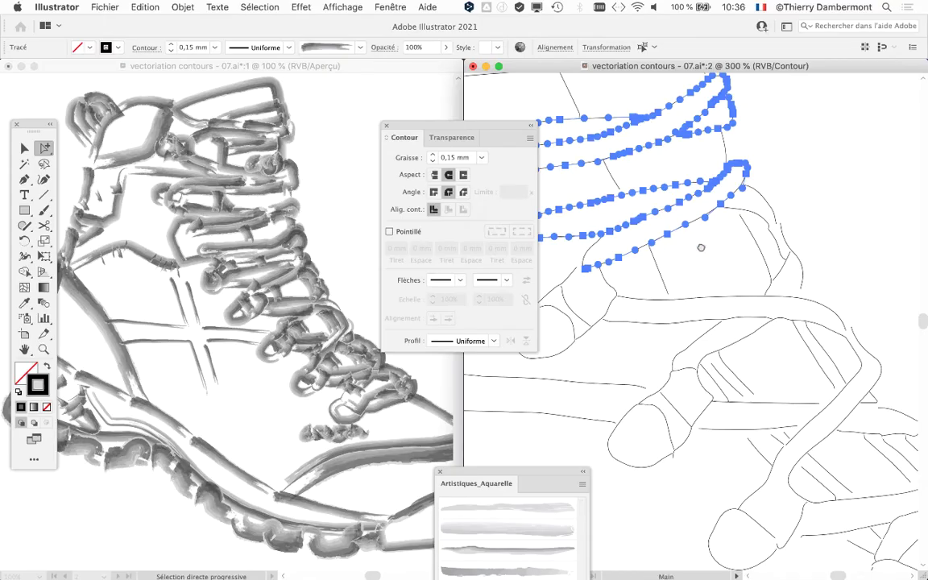
pyautogui.moveTo(700, 248); pyautogui.dragTo(612, 137)
pyautogui.moveTo(643, 167)
pyautogui.mouseDown()
pyautogui.moveTo(675, 229)
pyautogui.moveTo(675, 258)
pyautogui.moveTo(646, 166)
pyautogui.mouseUp()
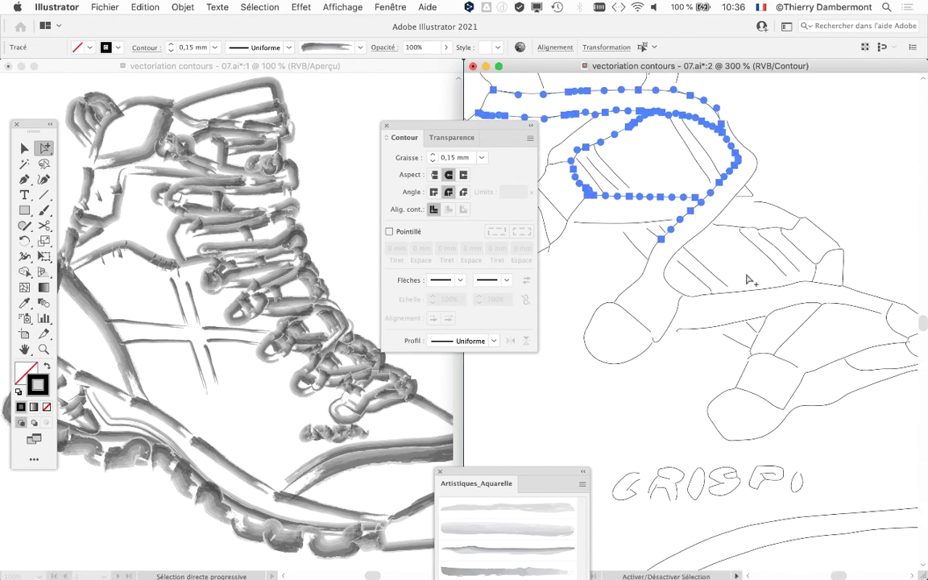
# - Add the lower down-right lace paths to the selection and scroll them into view
pyautogui.moveTo(767, 282); pyautogui.dragTo(783, 322)
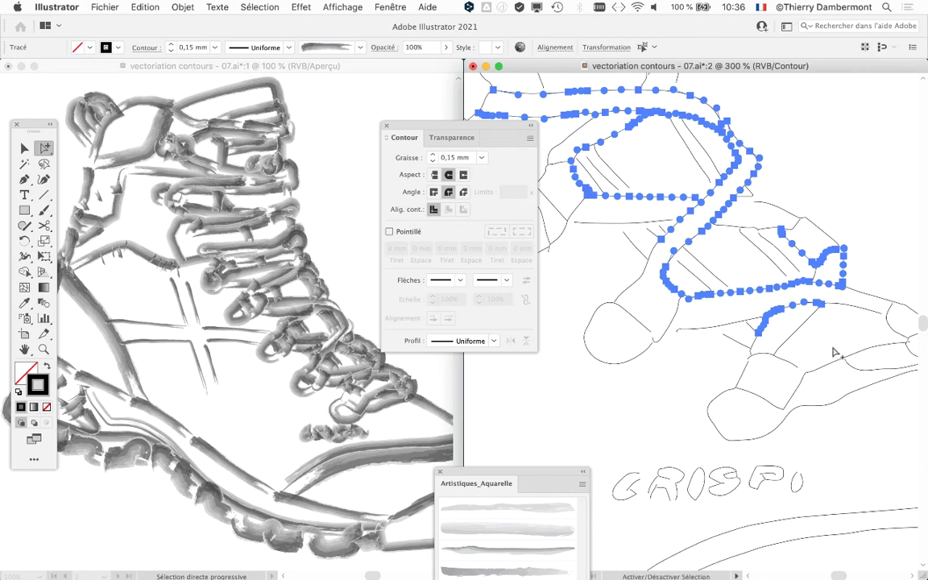
pyautogui.moveTo(836, 346)
pyautogui.mouseDown()
pyautogui.moveTo(856, 408)
pyautogui.moveTo(913, 400)
pyautogui.mouseUp()
pyautogui.moveTo(765, 338); pyautogui.dragTo(797, 453)
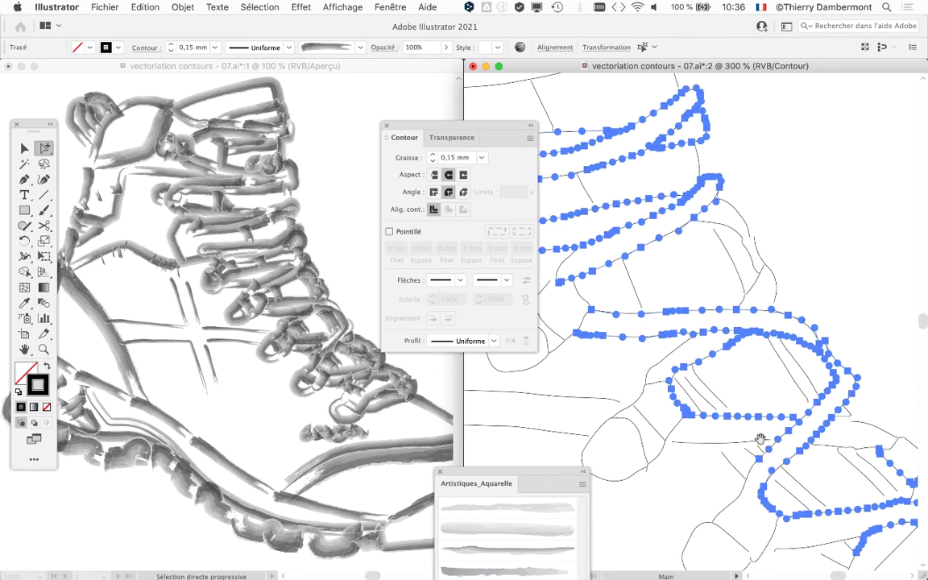
pyautogui.scroll(5, 797, 453)
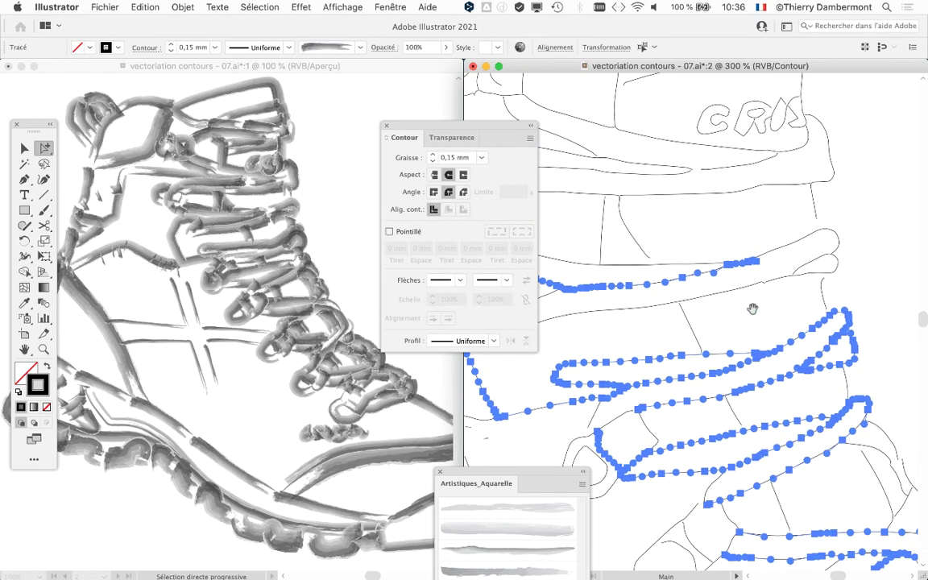
pyautogui.scroll(-1, 795, 267)
pyautogui.scroll(3, 795, 268)
pyautogui.scroll(-5, 859, 327)
pyautogui.scroll(5, 762, 213)
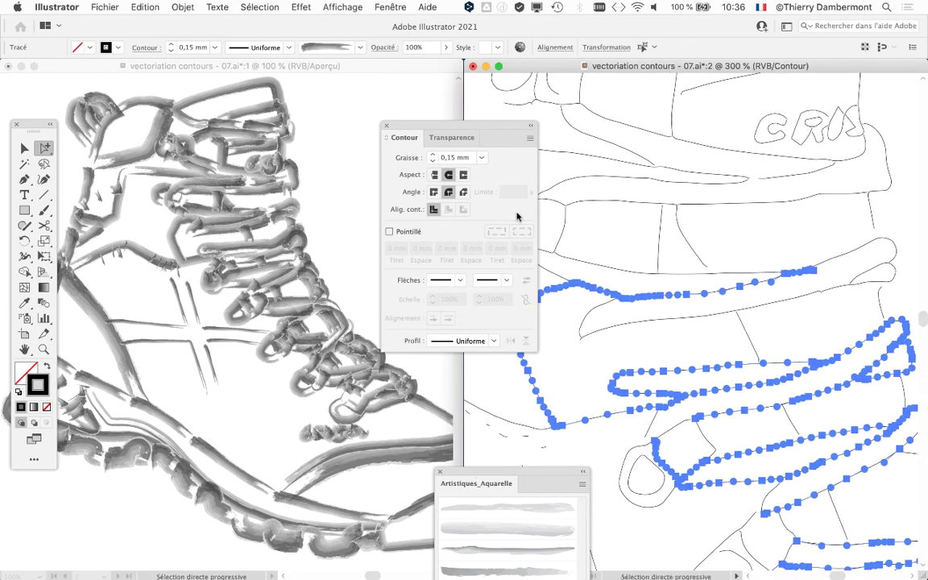
# - Set the first selected laces and the upper curved lace path to 0,05 mm stroke
pyautogui.click(451, 158)
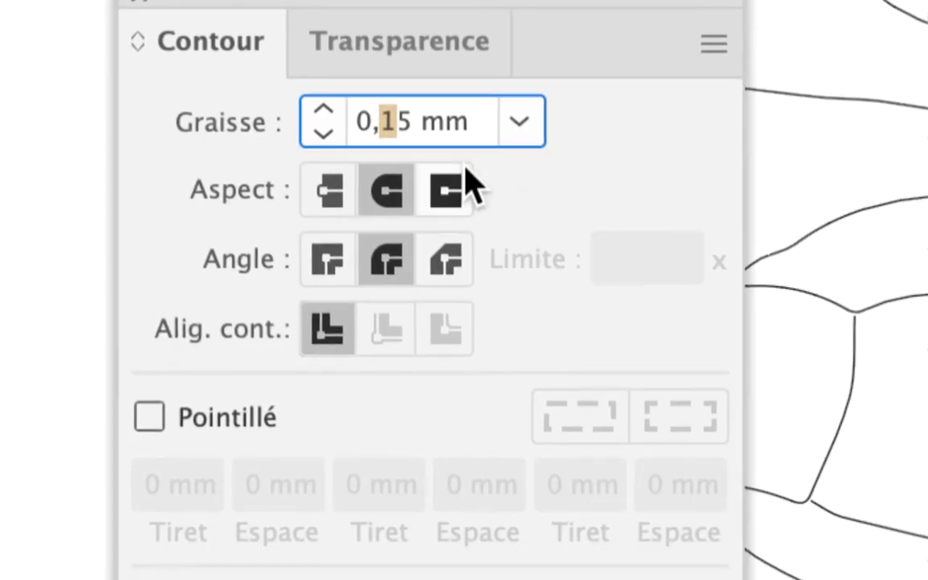
pyautogui.write('0')
pyautogui.press('Return')
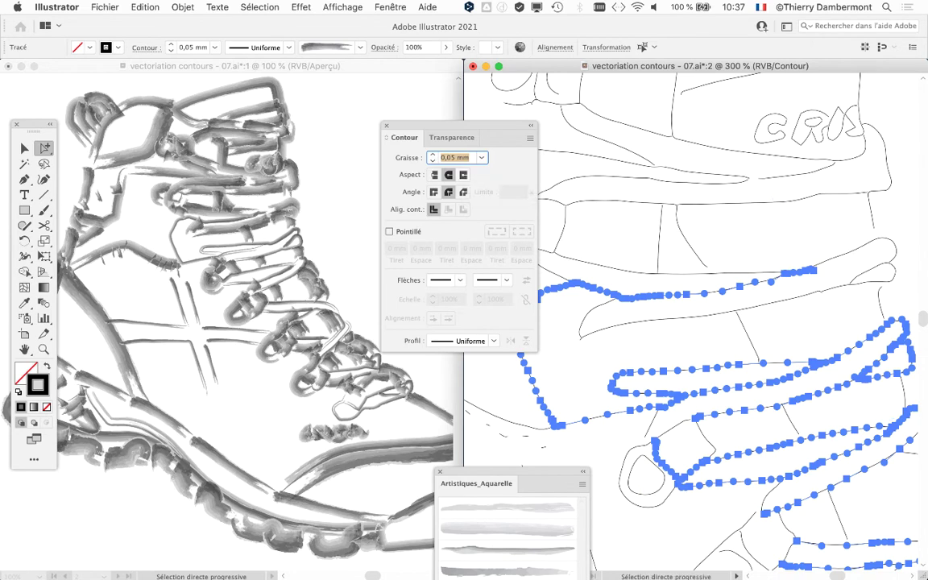
pyautogui.click(755, 203)
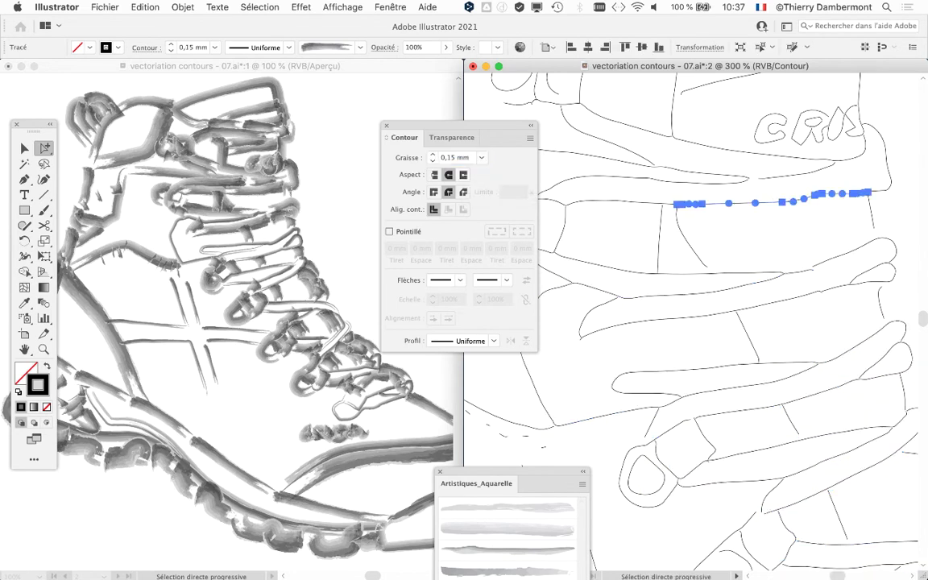
pyautogui.click(444, 158)
pyautogui.write('0,05')
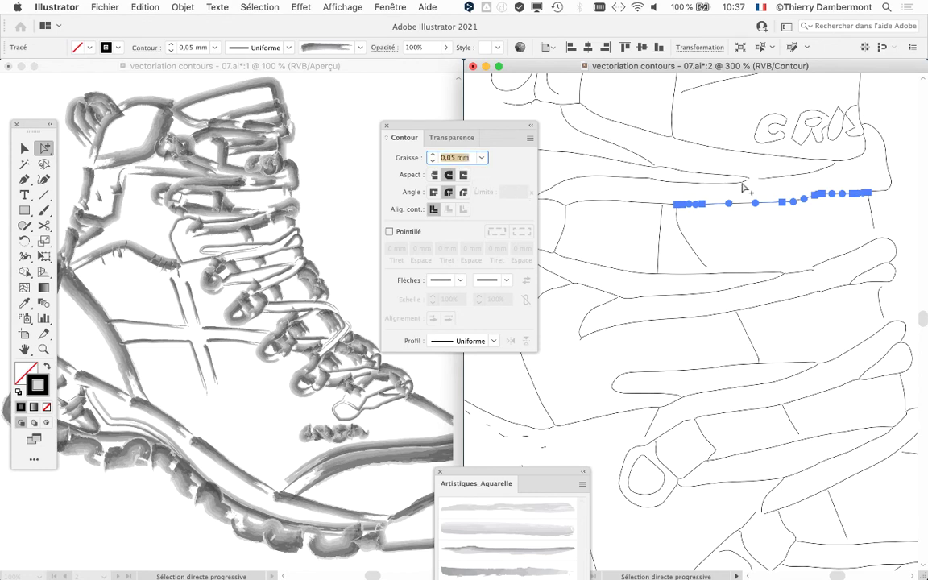
pyautogui.click(622, 170)
pyautogui.click(449, 158)
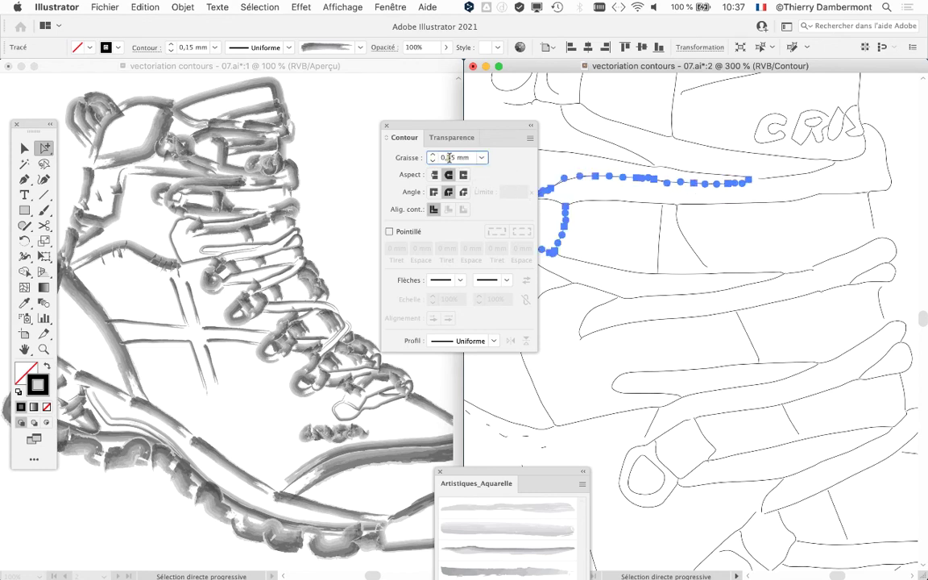
pyautogui.press('Down')
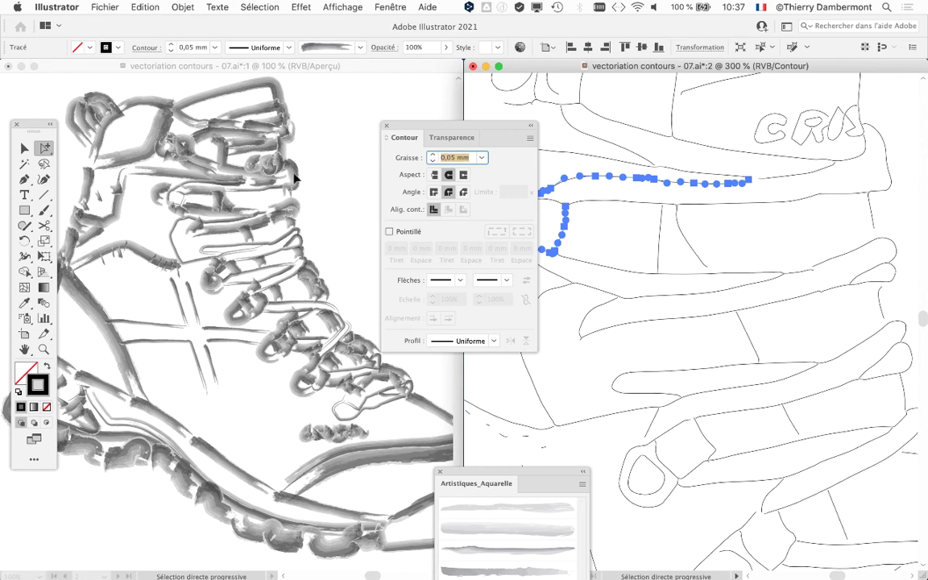
# - Thin another upper lace path and the lower lace path to 0,05 mm
pyautogui.click(610, 160)
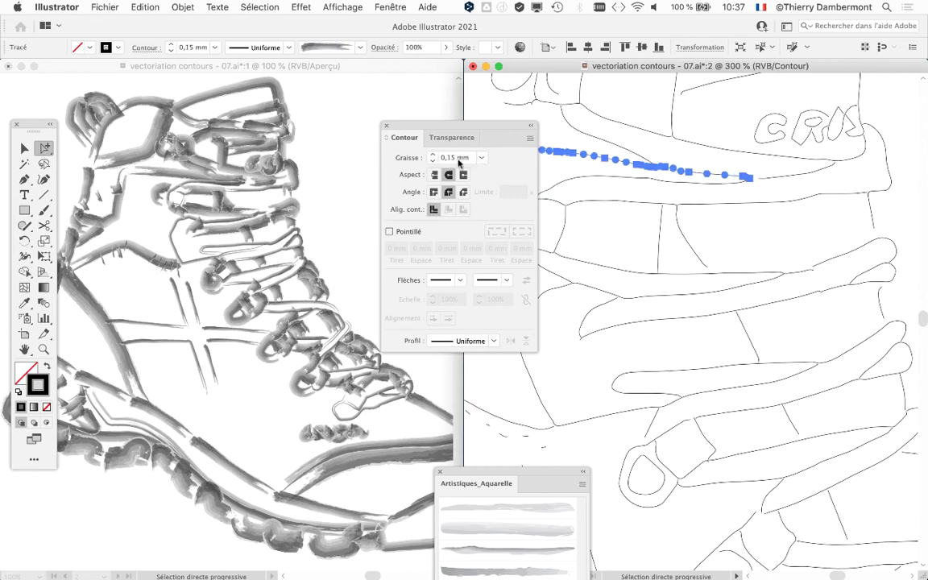
pyautogui.press('Down')
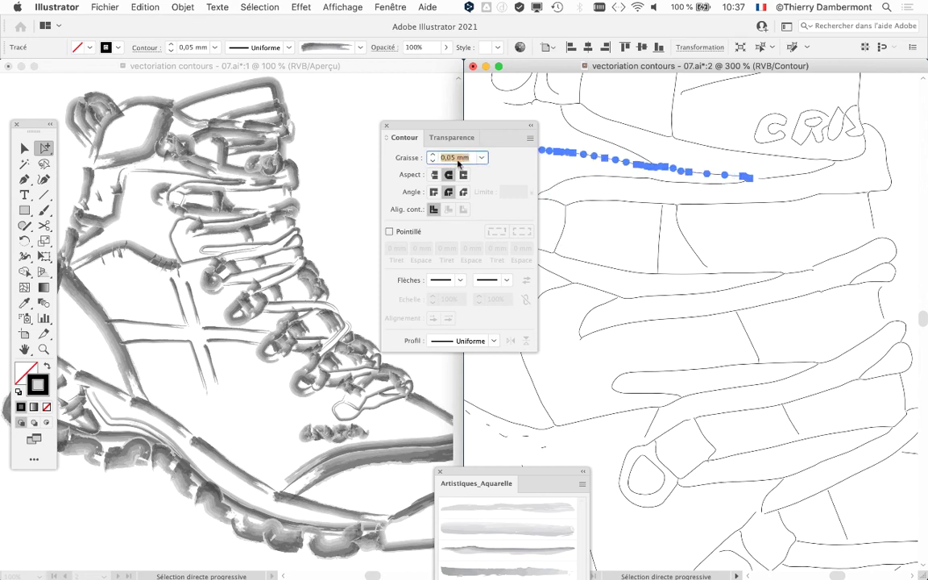
pyautogui.click(673, 321)
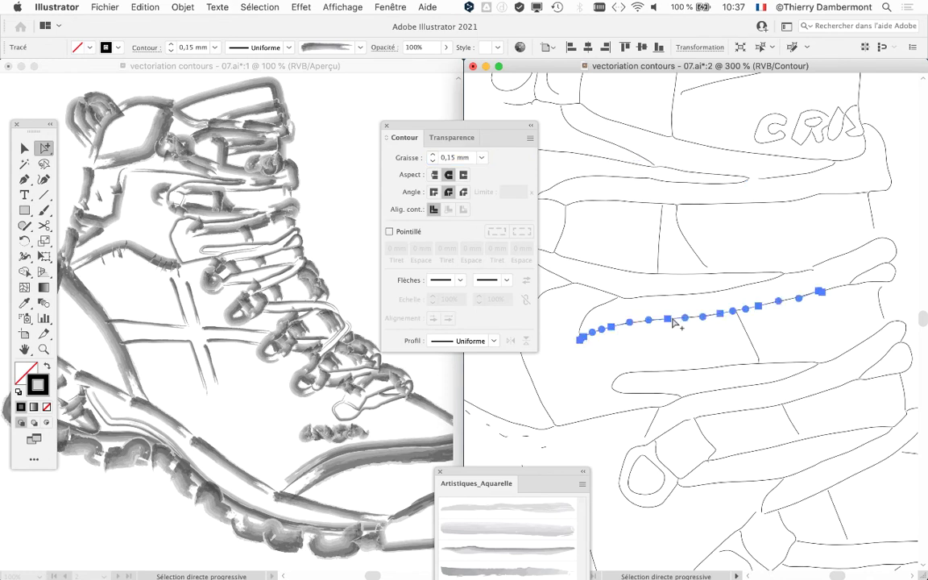
pyautogui.click(447, 157)
pyautogui.write('0,05')
pyautogui.press('Return')
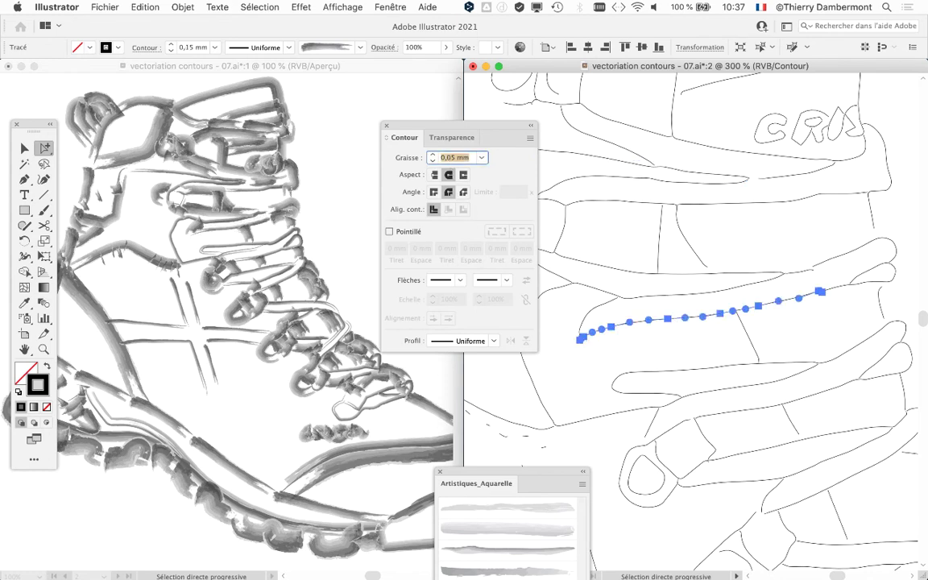
# - Give two more lace paths and the upper horizontal lace a 0,05 mm stroke
pyautogui.click(609, 296)
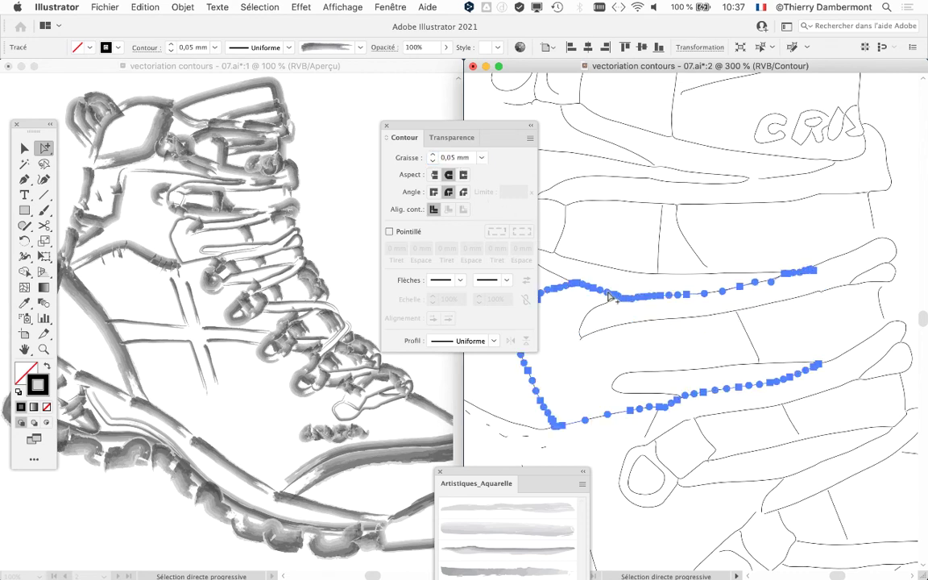
pyautogui.keyDown('shift'); pyautogui.click(604, 266); pyautogui.keyUp('shift')
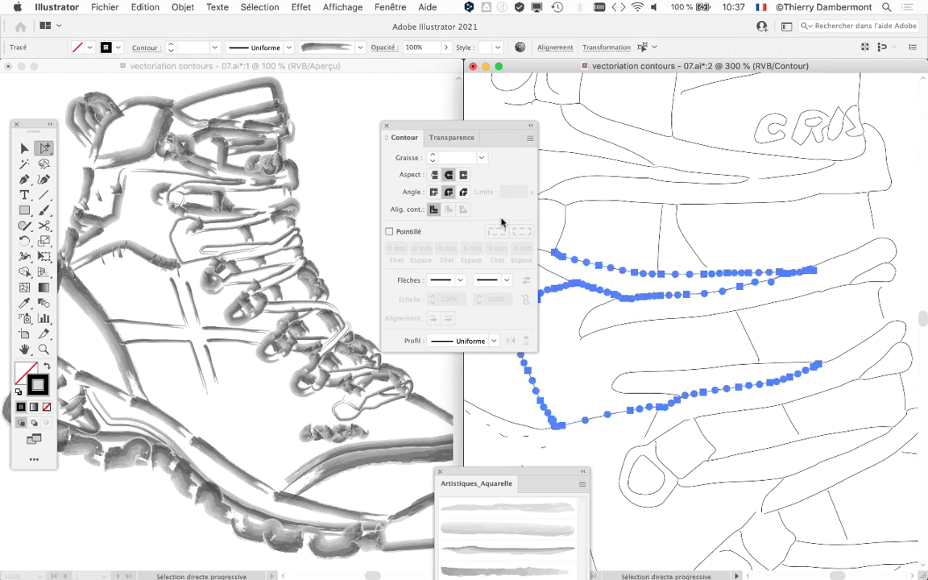
pyautogui.click(448, 157)
pyautogui.write('0,05')
pyautogui.press('Return')
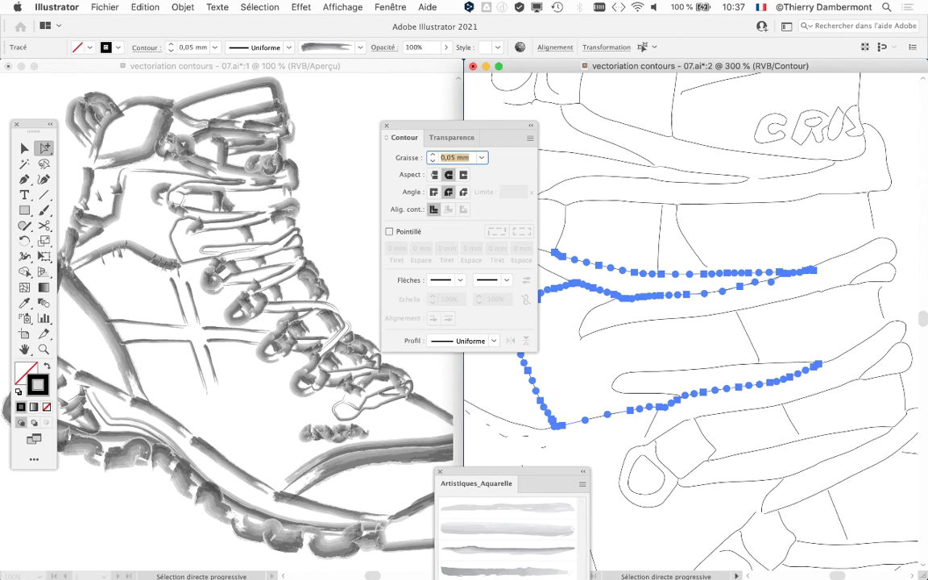
pyautogui.click(578, 200)
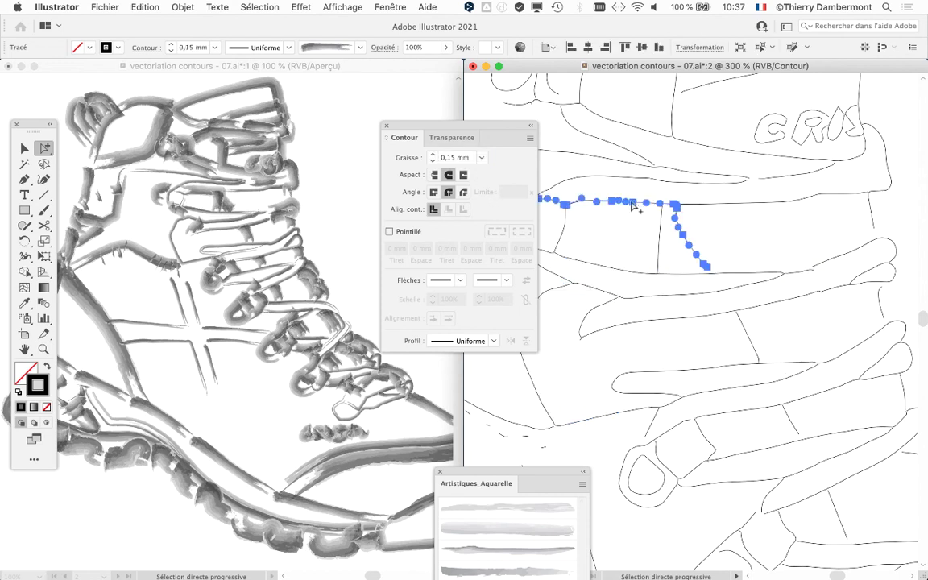
pyautogui.click(448, 157)
pyautogui.write('0,05')
pyautogui.press('Return')
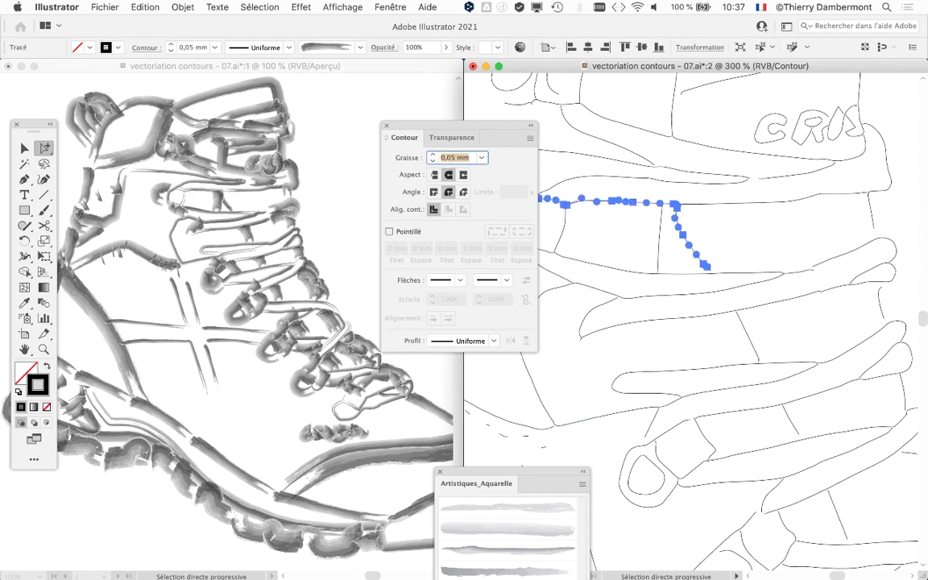
# - Set both lace loops at right to a 0,05 mm stroke weight
pyautogui.click(890, 251)
pyautogui.keyDown('shift'); pyautogui.click(896, 268); pyautogui.keyUp('shift')
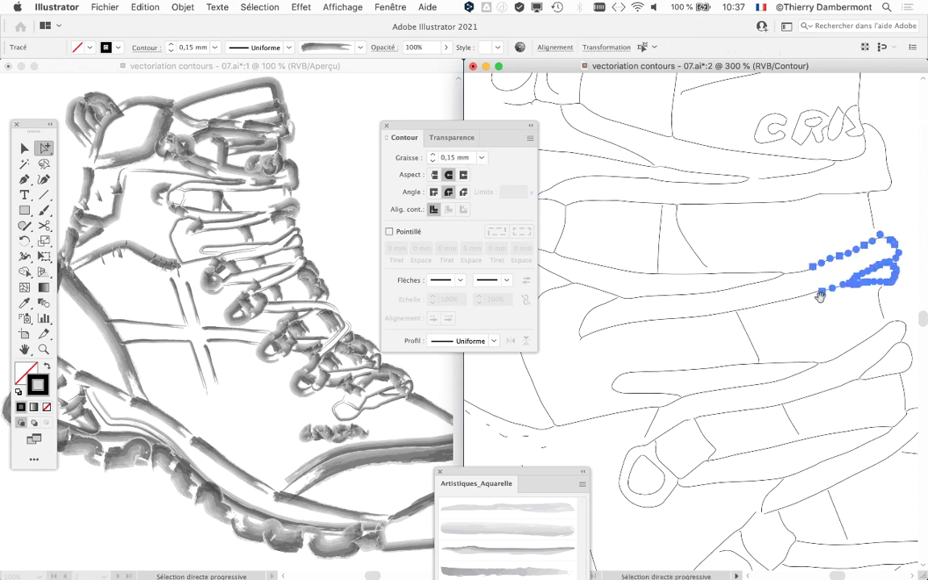
pyautogui.moveTo(812, 291); pyautogui.dragTo(696, 242)
pyautogui.scroll(-2, 695, 243)
pyautogui.scroll(-3, 644, 226)
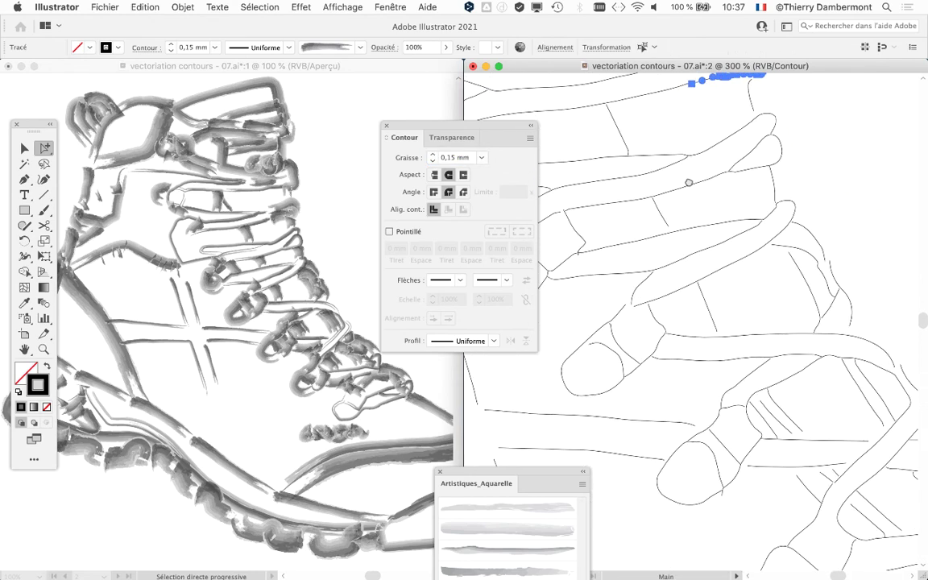
pyautogui.click(450, 157)
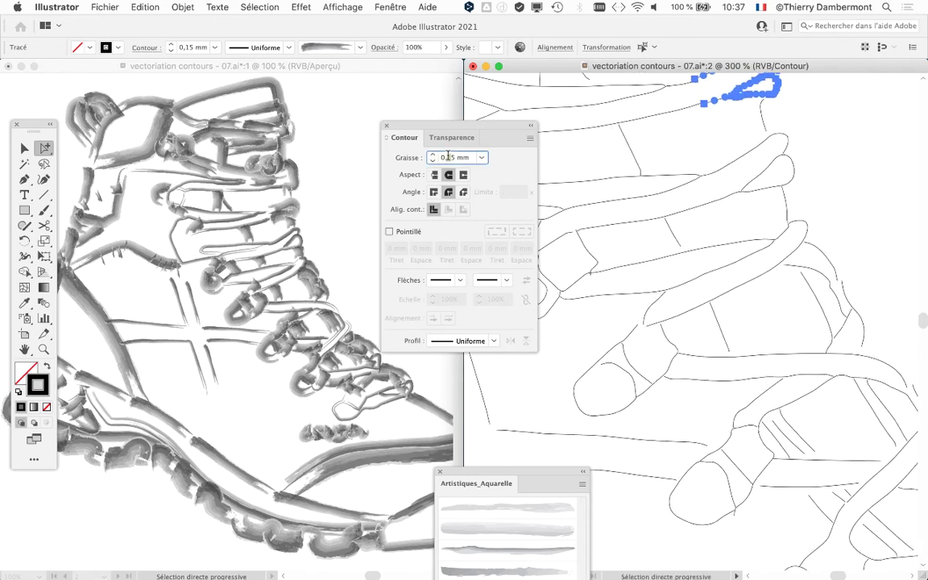
pyautogui.press('Return')
# - Save As 'vectoriation contours - 08.ai' in COURS5, changing version 07 to 08
pyautogui.moveTo(400, 122); pyautogui.dragTo(492, 125)
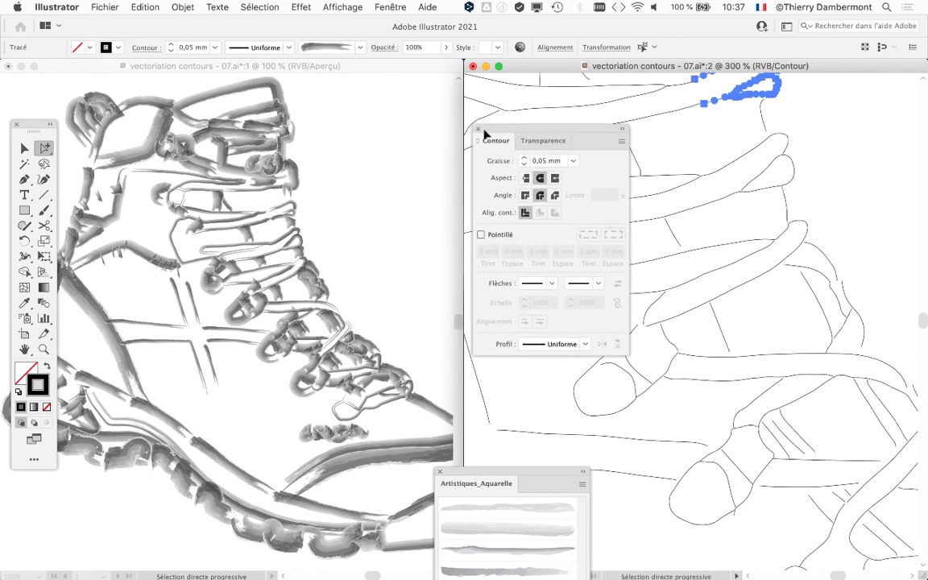
pyautogui.scroll(2, 265, 221)
pyautogui.scroll(3, 261, 226)
pyautogui.click(113, 6)
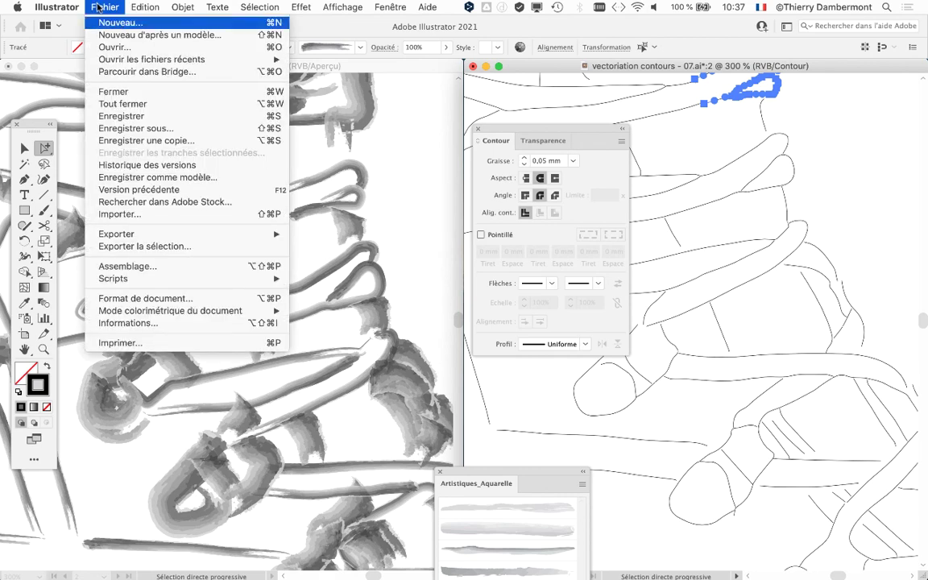
pyautogui.click(141, 127)
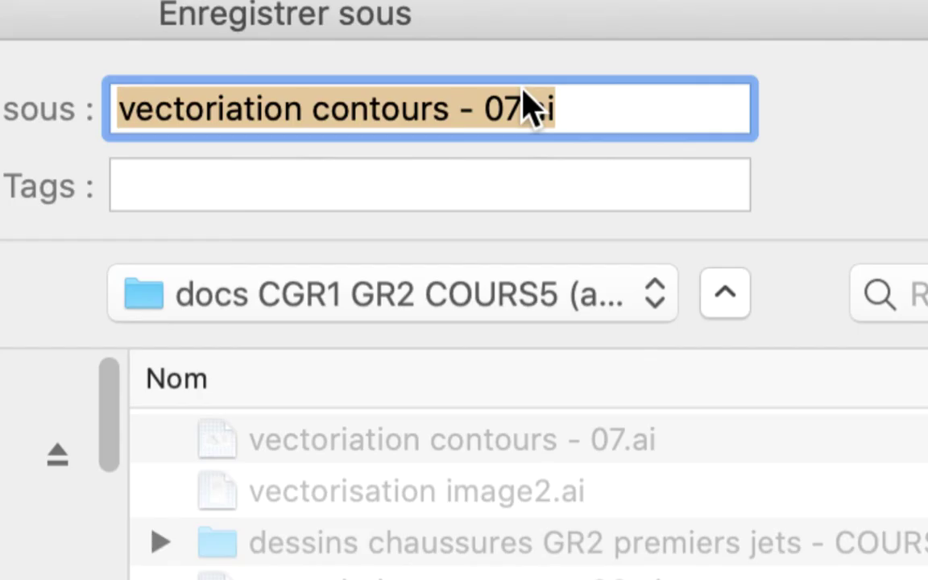
pyautogui.click(522, 107)
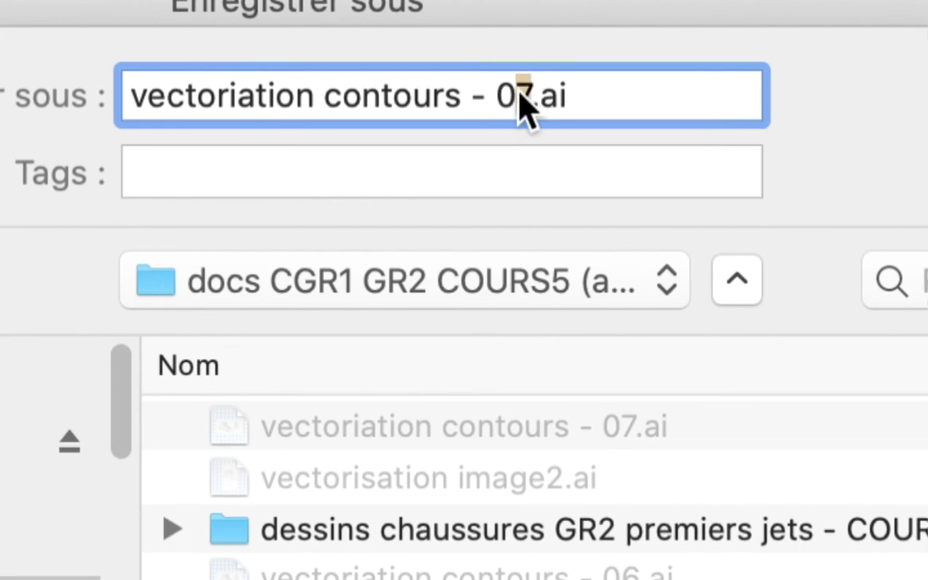
pyautogui.write('8')
pyautogui.press('Return')
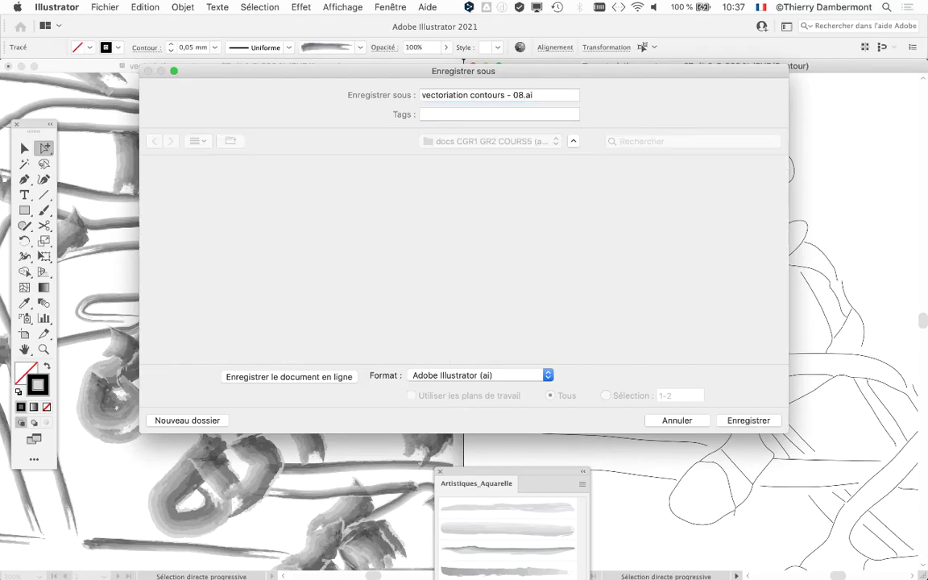